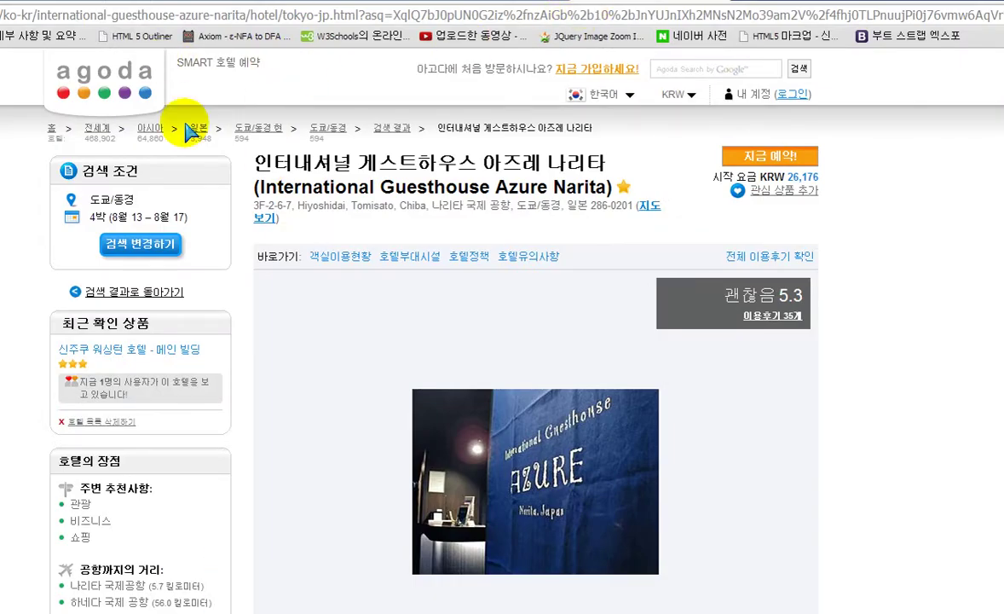
Step: Return to Google, search images for 봄, and open the source blog page of the pink flower field picture
key("alt+Left")
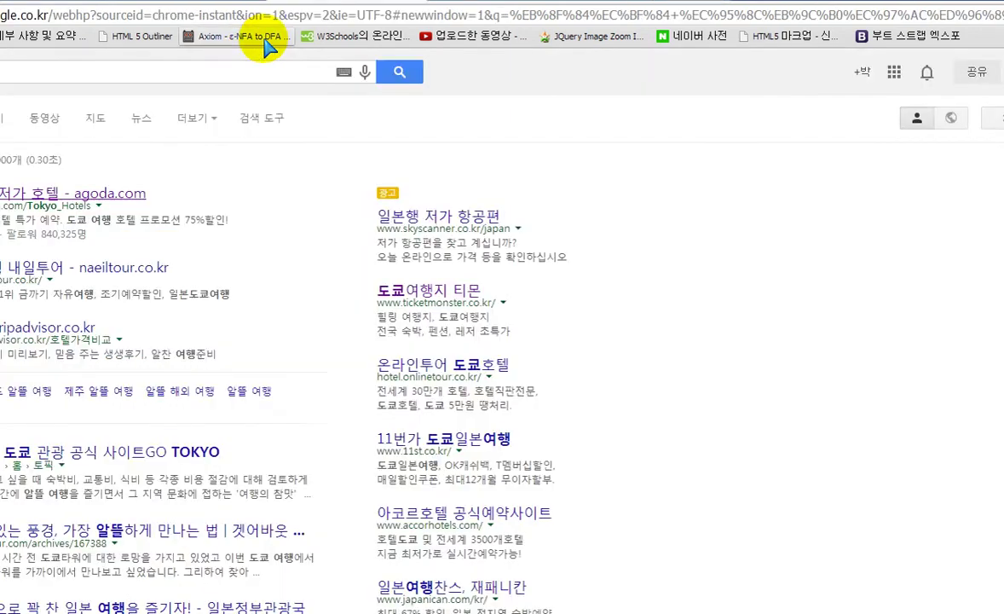
left_click(4, 75)
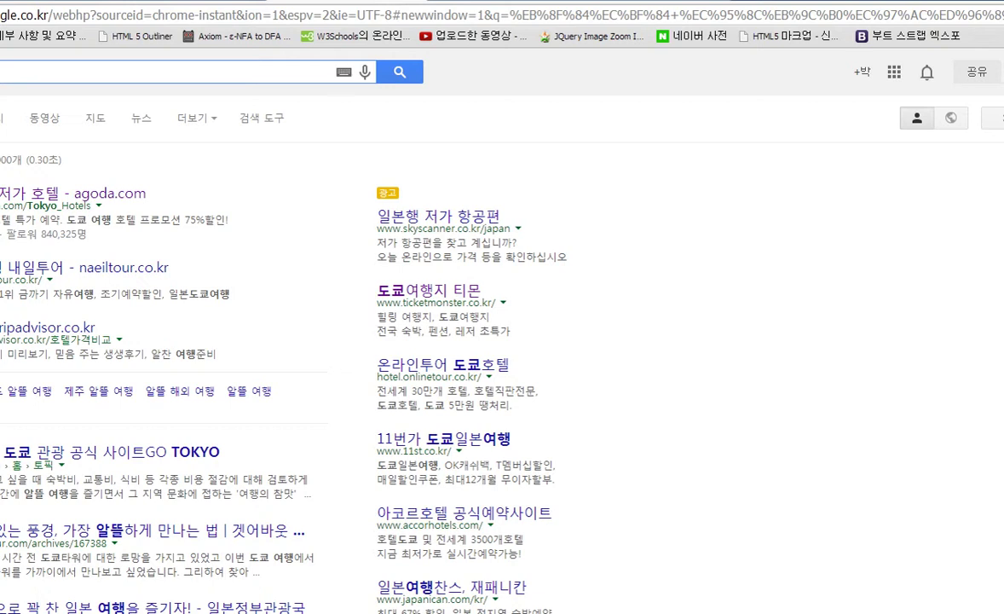
key("Return")
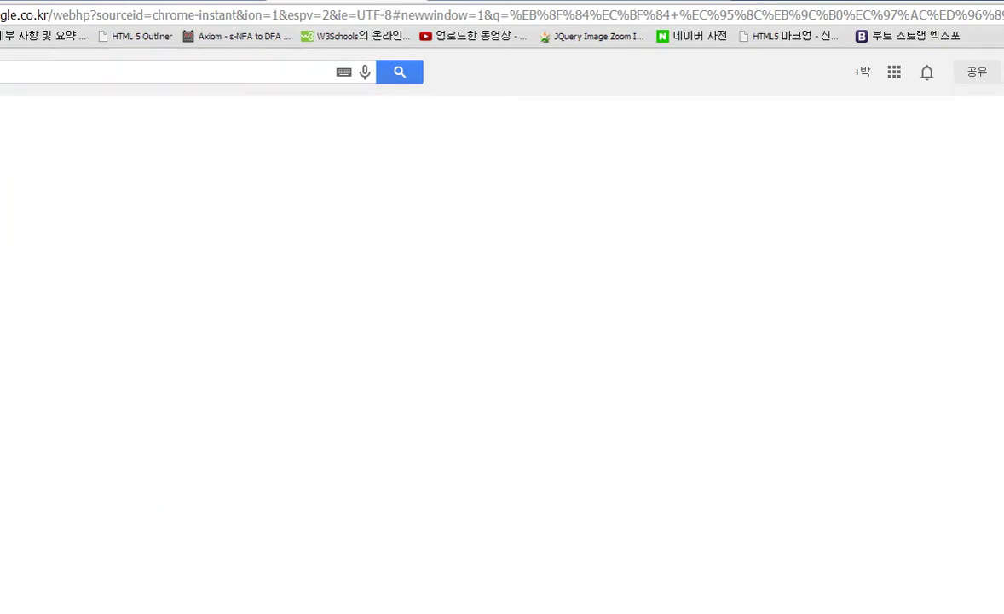
type("봄")
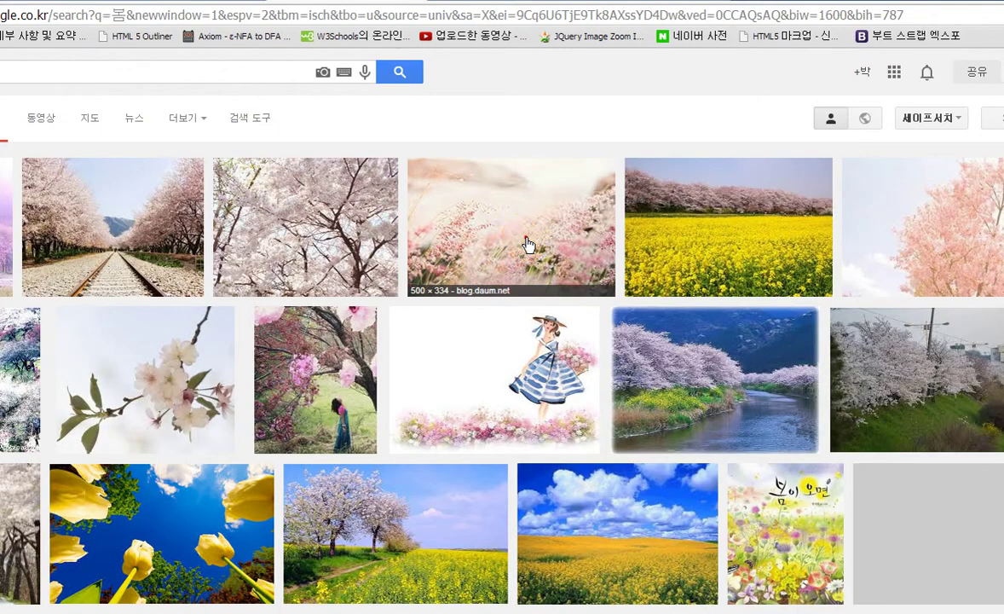
left_click(527, 245)
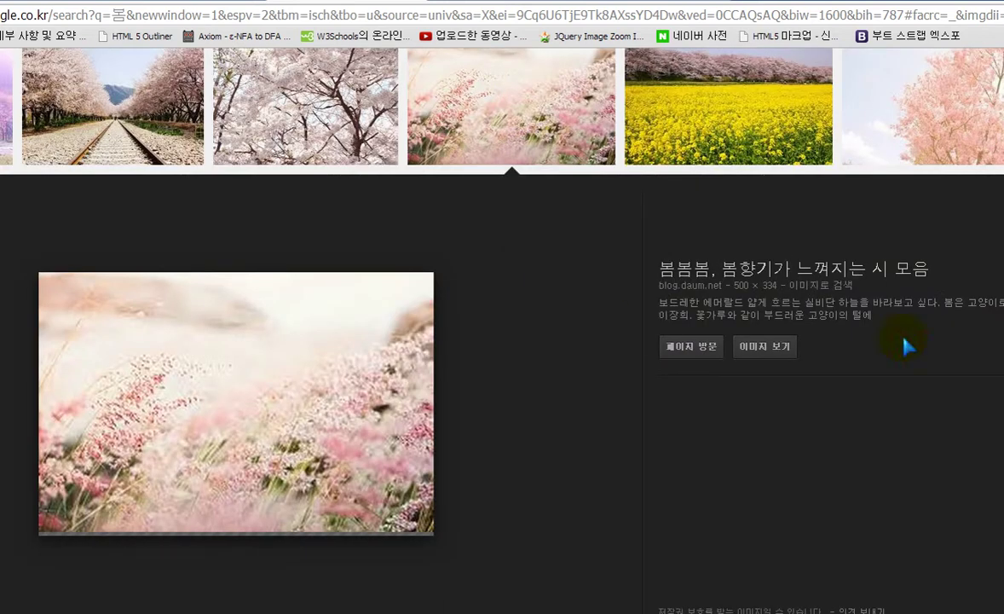
left_click(285, 400)
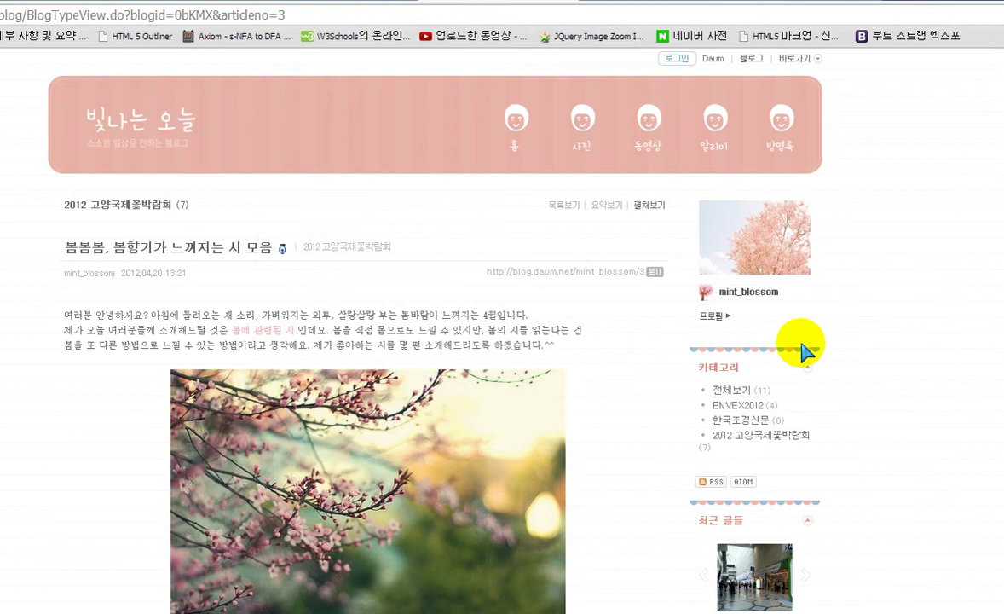
Step: Look through the spring poem blog post's photos for a suitable spring picture
scroll(809, 341, "down", 15)
scroll(801, 345, "down", 10)
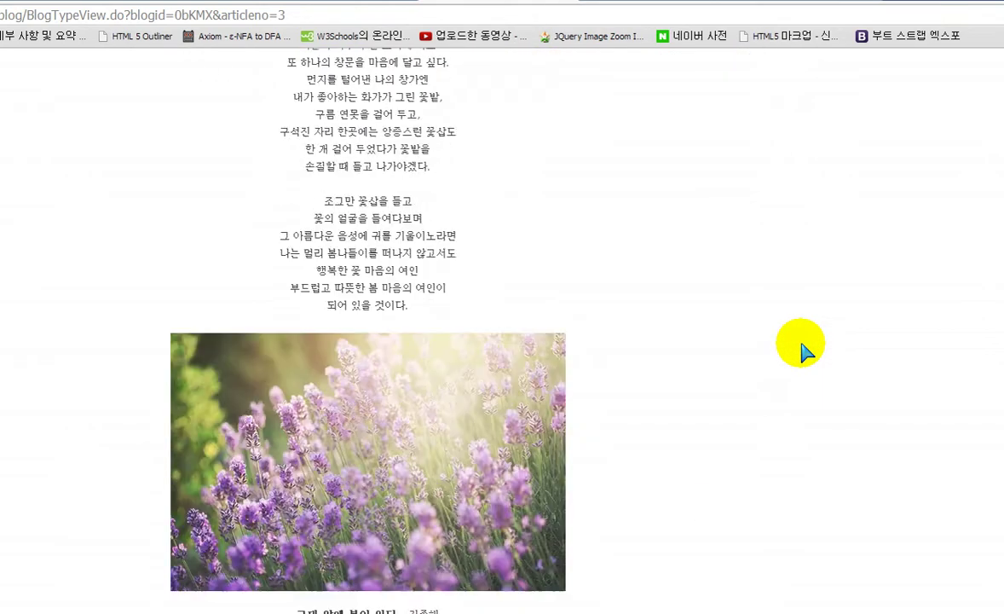
scroll(893, 341, "up", 2)
scroll(801, 340, "down", 10)
scroll(367, 341, "down", 15)
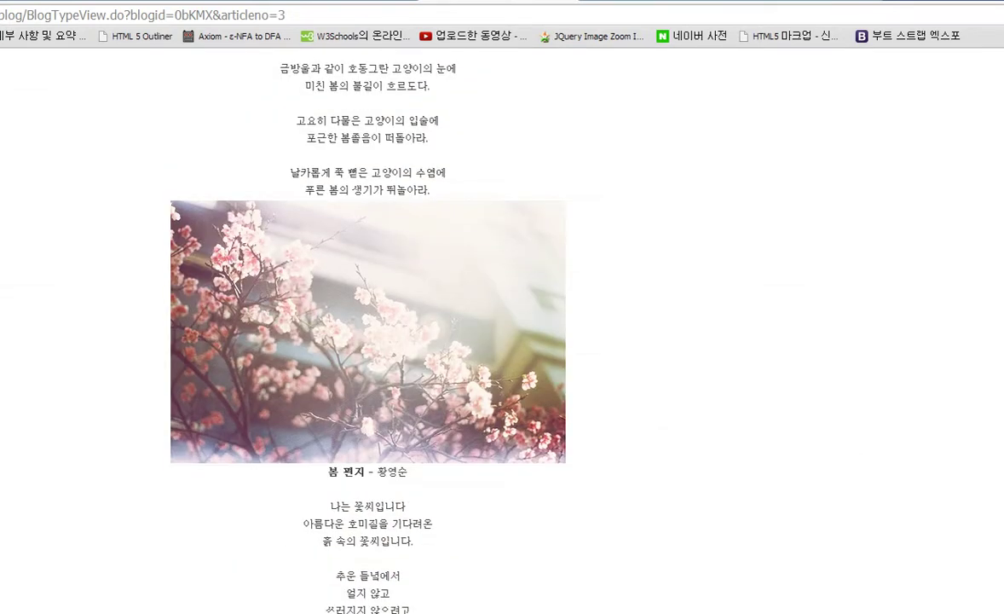
scroll(366, 341, "up", 2)
scroll(367, 341, "up", 8)
scroll(366, 341, "down", 10)
scroll(366, 340, "up", 2)
scroll(375, 409, "up", 8)
scroll(375, 409, "down", 7)
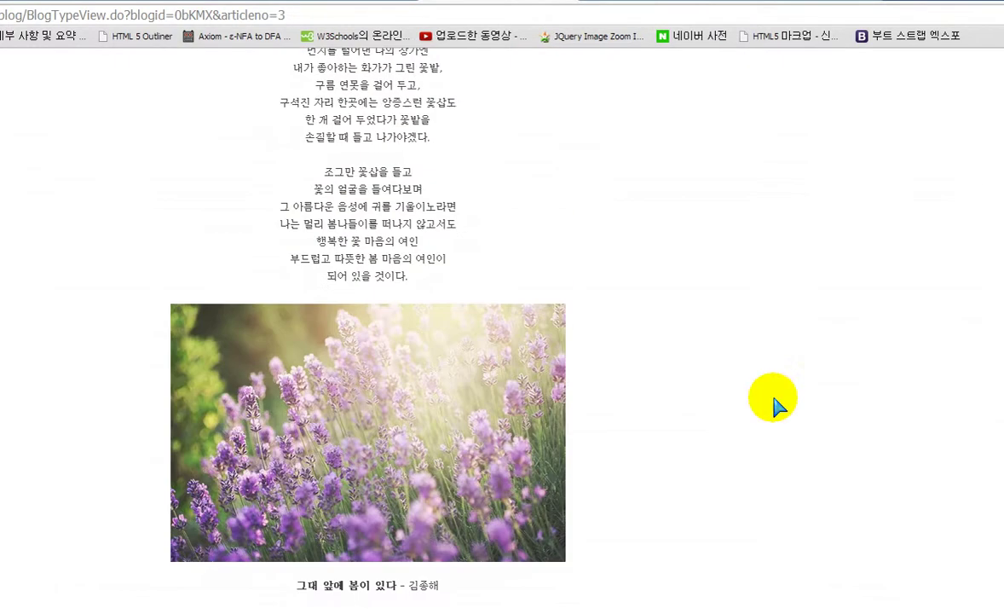
Step: Save the purple lavender photo from the blog post as 봄 and close the blog page
right_click(376, 412)
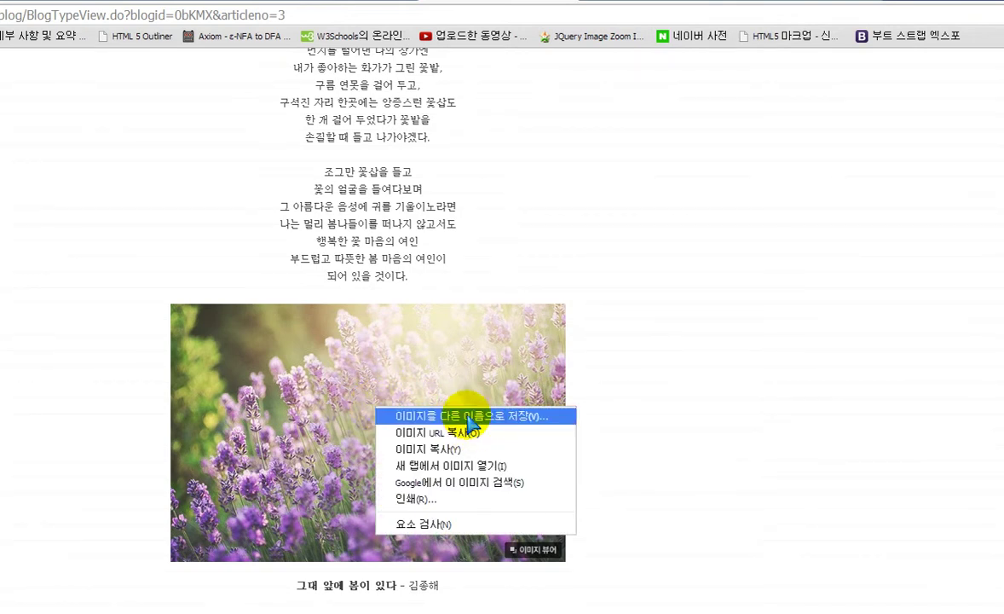
left_click(275, 418)
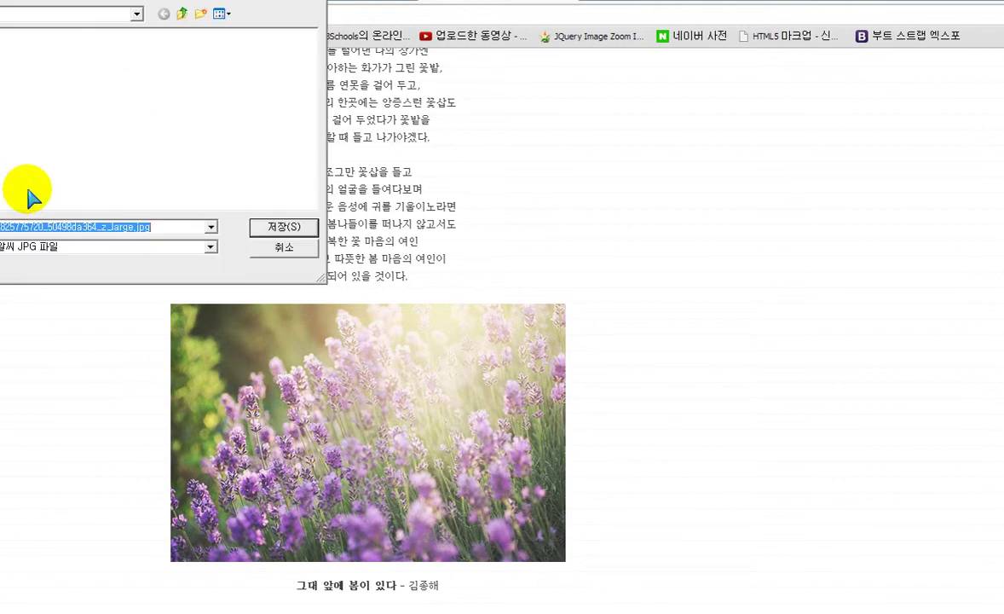
type("1")
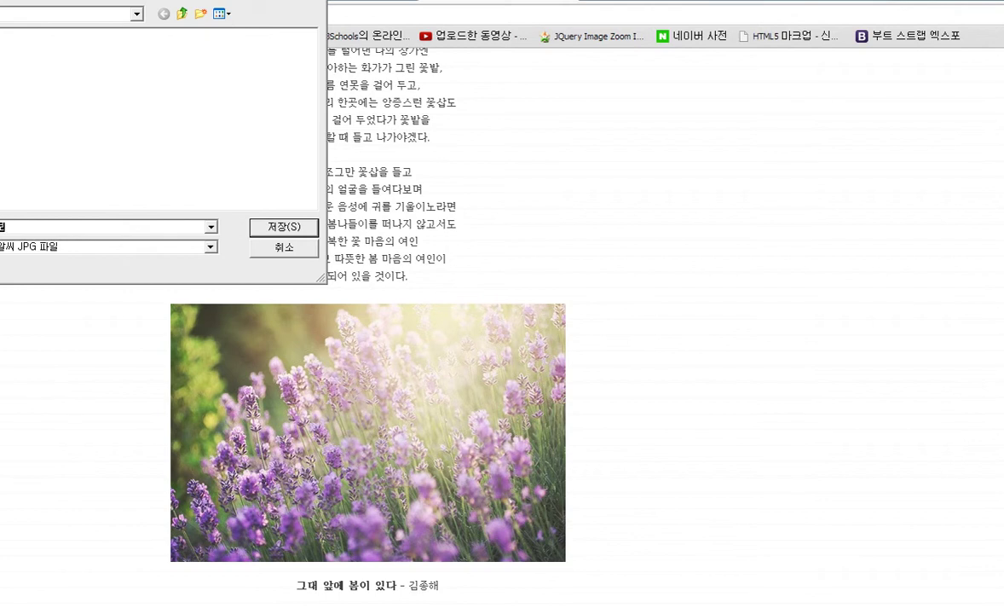
key("Return")
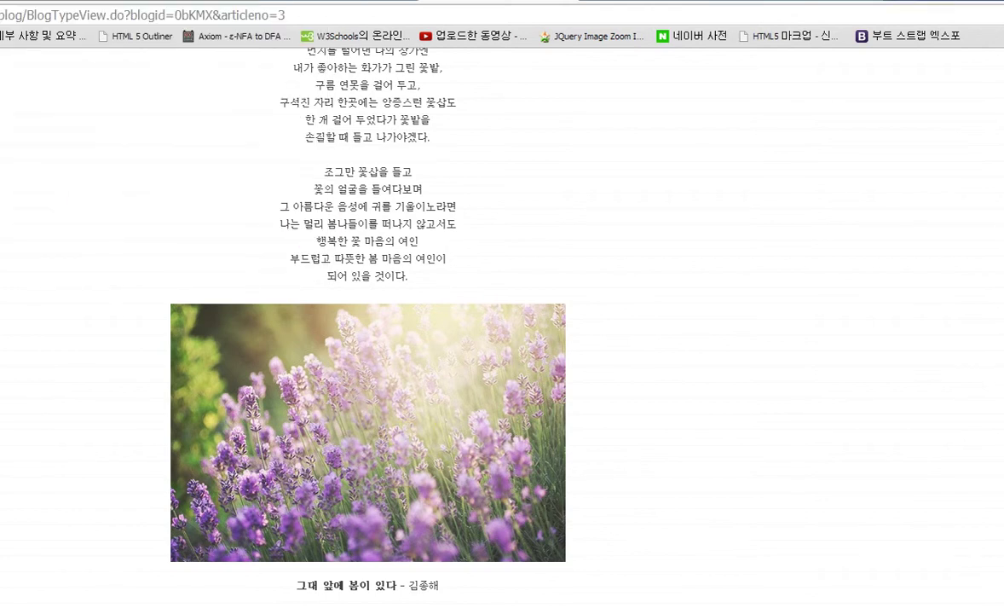
key("ctrl+w")
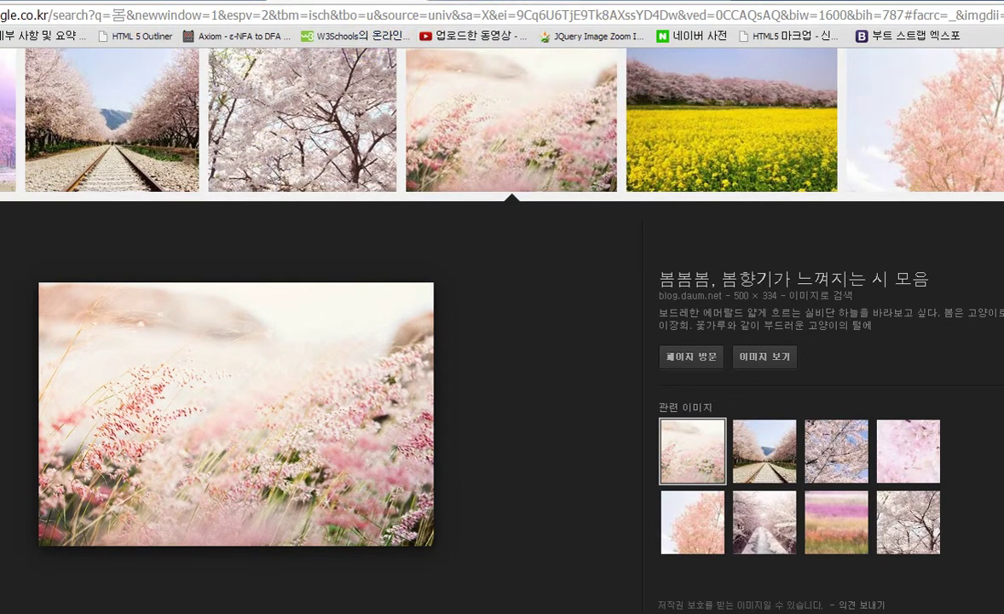
Step: Search for summer images and open the preview of the blue-sea beach picture from blog.anyang.go.kr
scroll(502, 330, "up", 2)
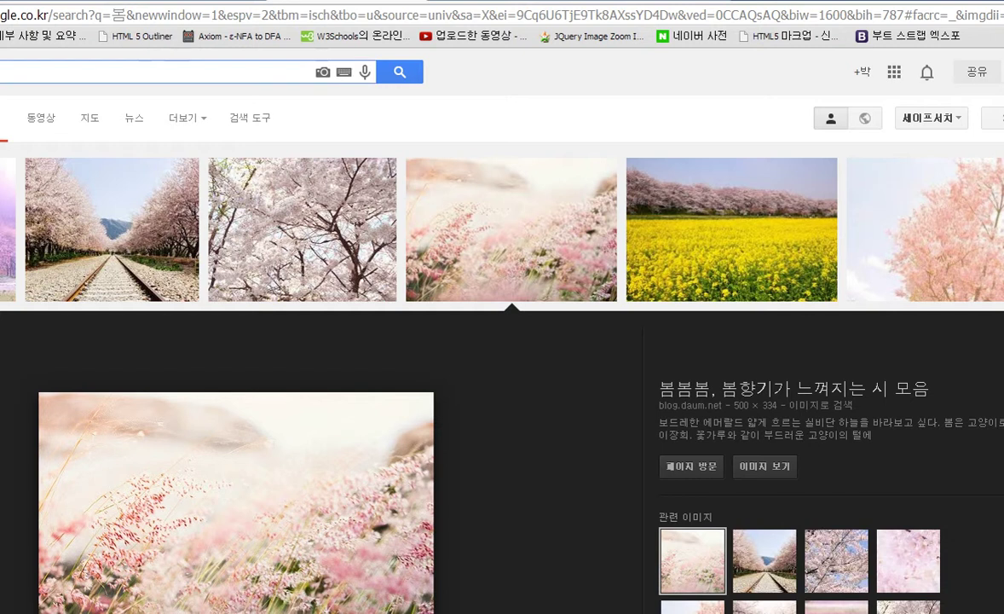
key("Return")
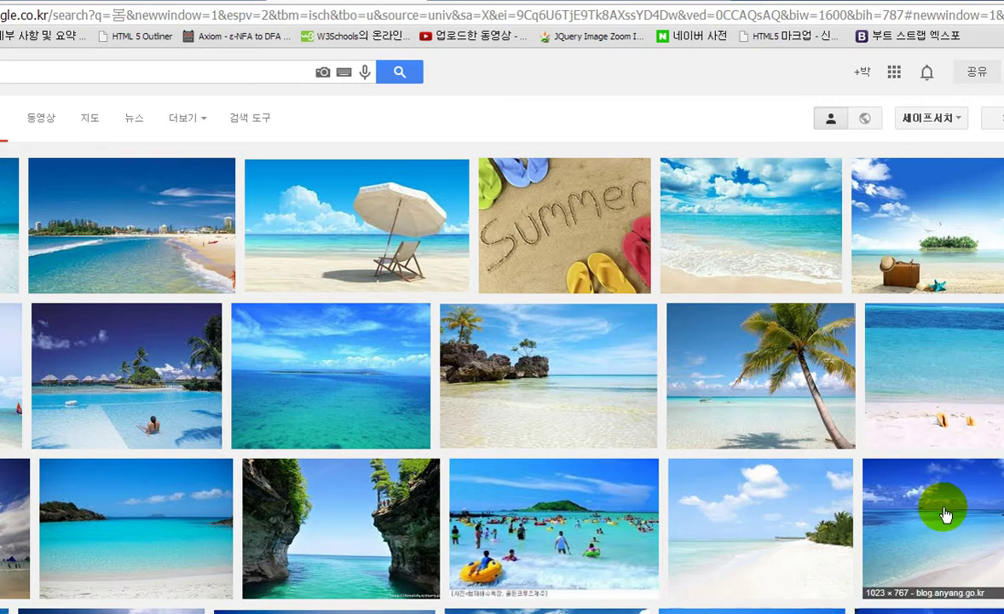
left_click(974, 512)
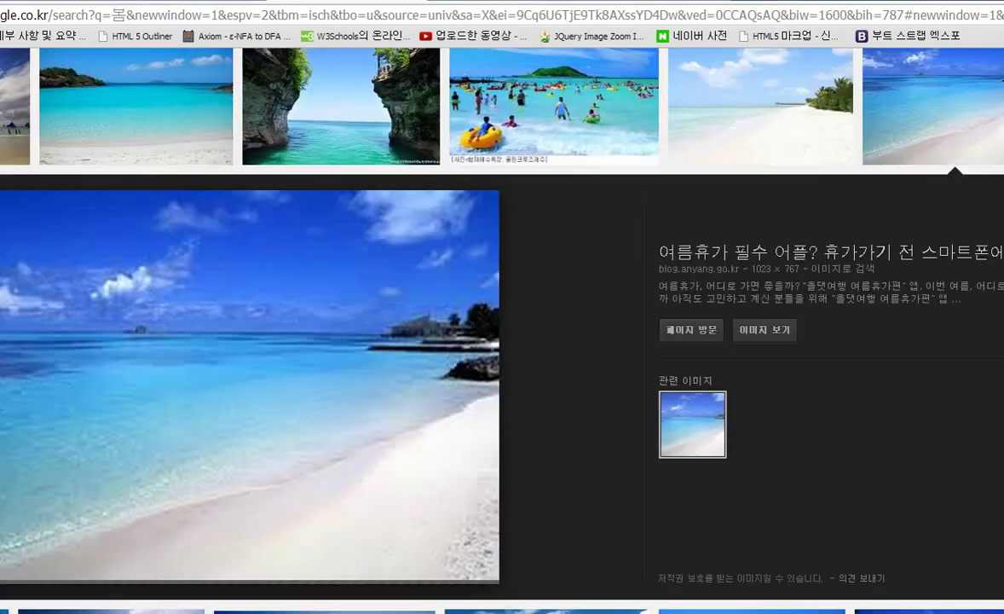
Step: Save the previewed beach picture as 여름
right_click(288, 430)
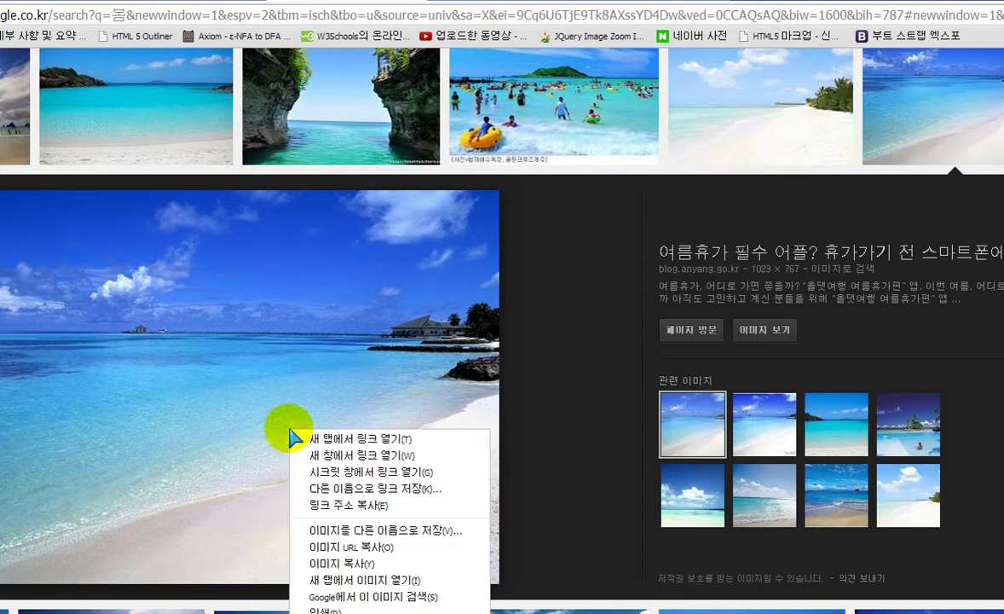
left_click(352, 530)
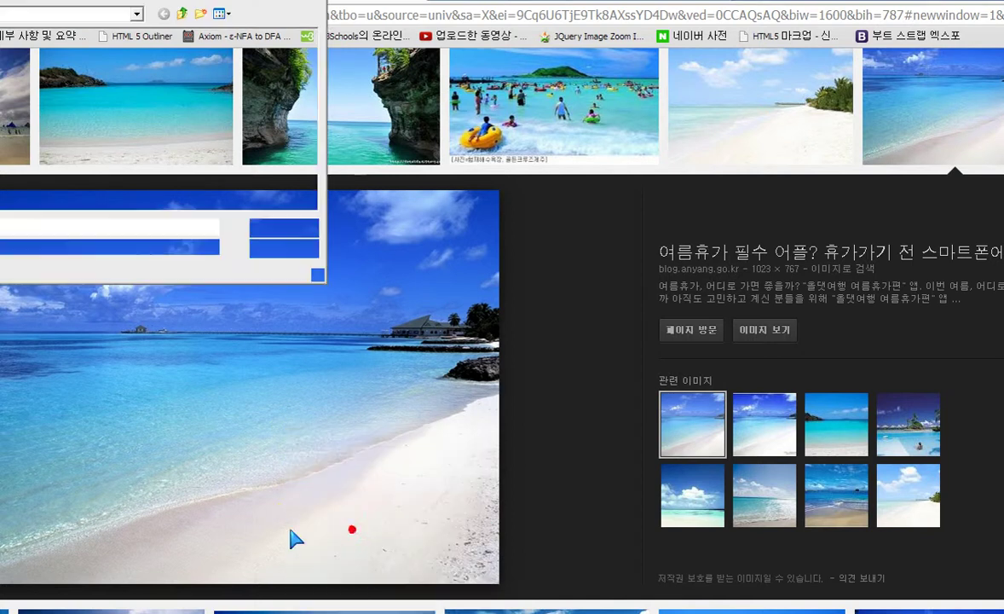
type("네uf")
key("BackSpace")
key("BackSpace")
key("BackSpace")
type("여름")
key("Return")
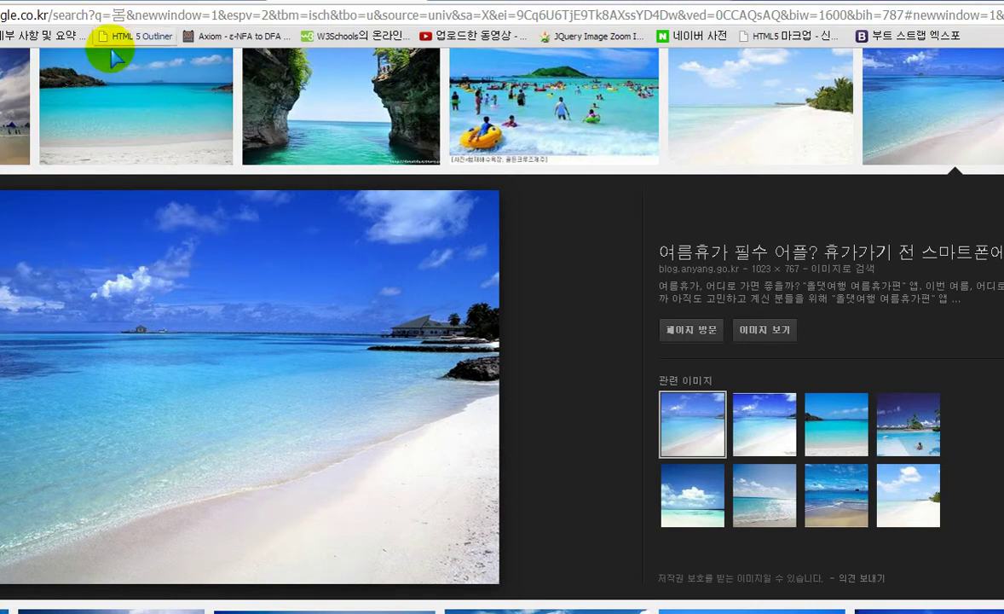
Step: Search for autumn images and open the preview of the red fallen leaves picture
scroll(72, 102, "up", 4)
left_click(5, 72)
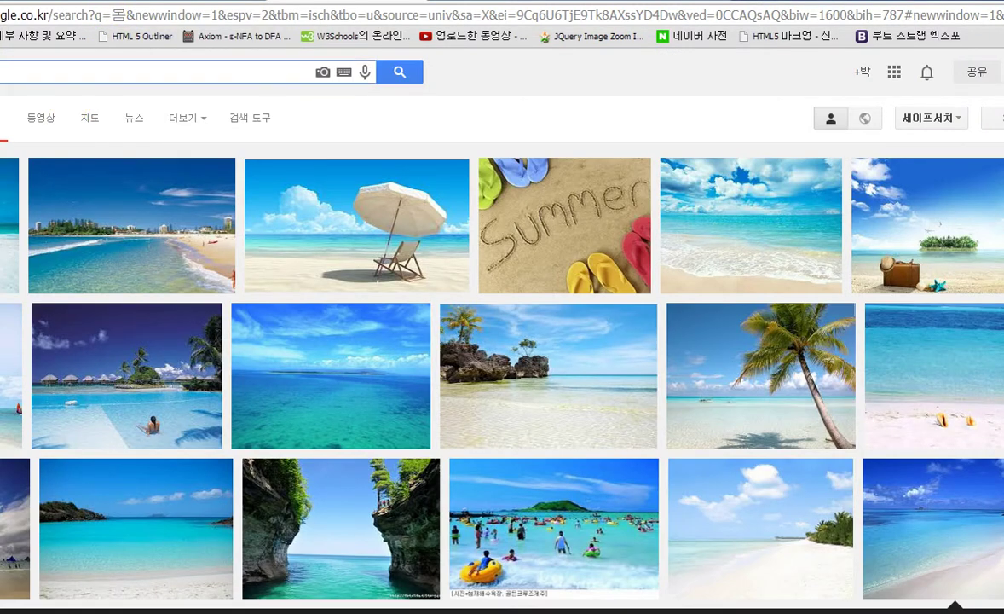
key("Return")
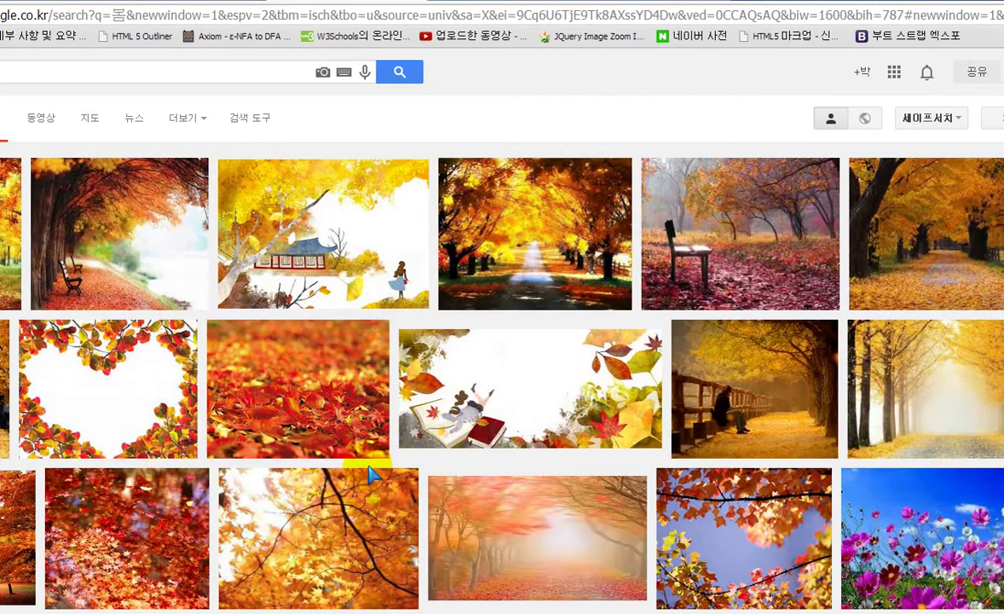
left_click(127, 390)
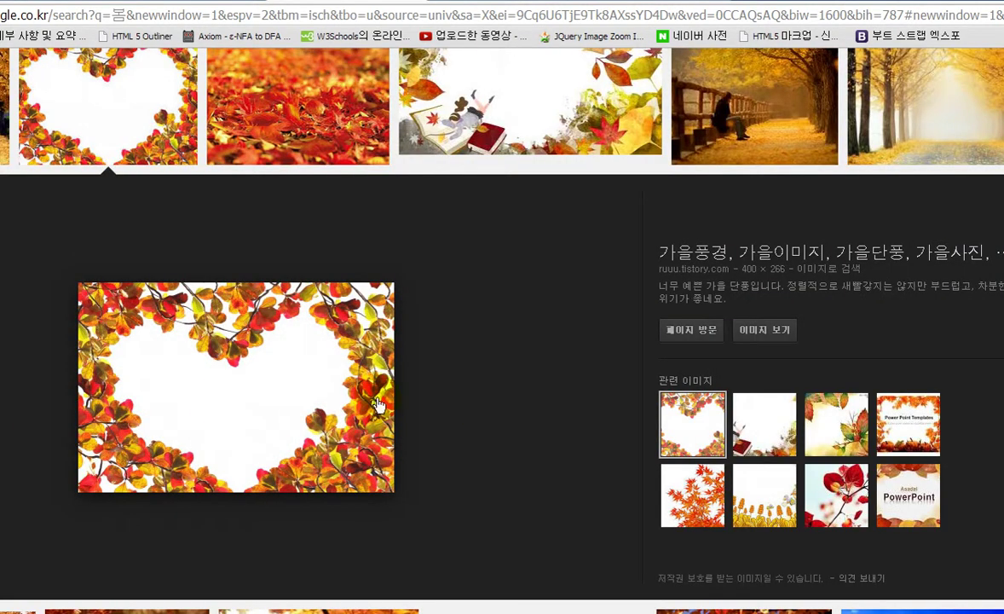
left_click(310, 114)
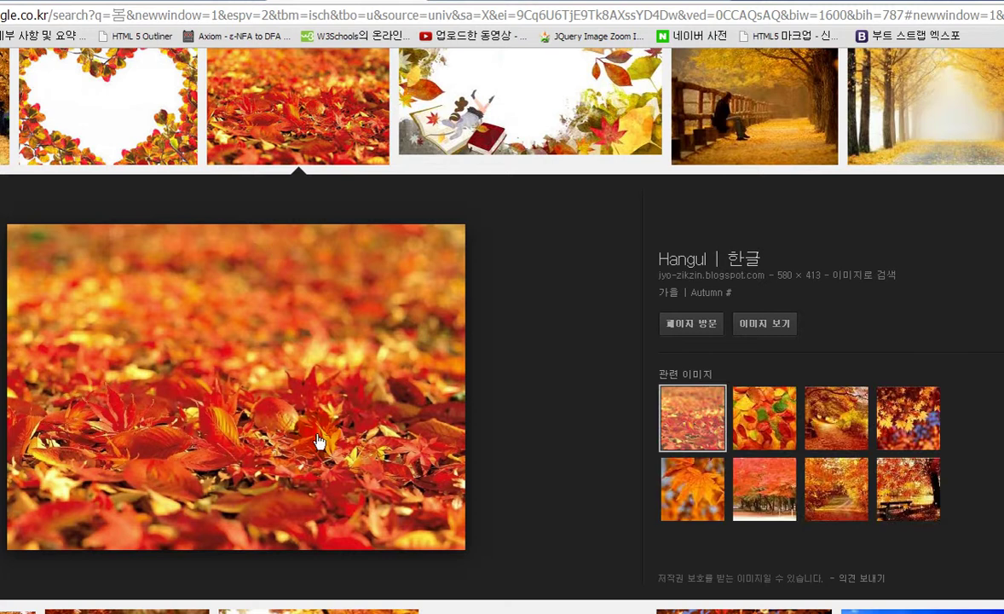
Step: Save the red fallen leaves picture as a JPG alongside the other season images
right_click(279, 449)
left_click(375, 544)
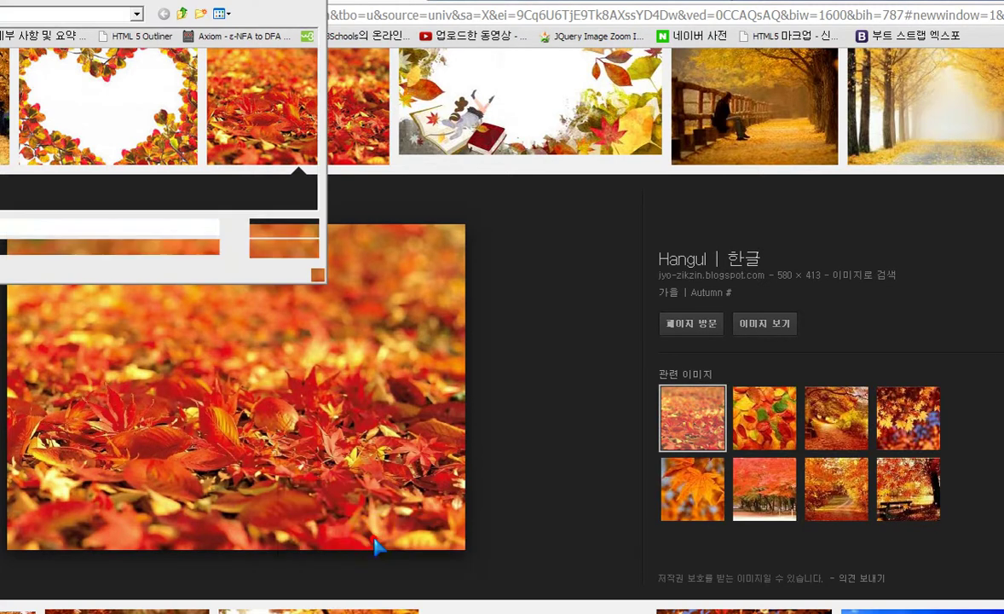
type("xdml")
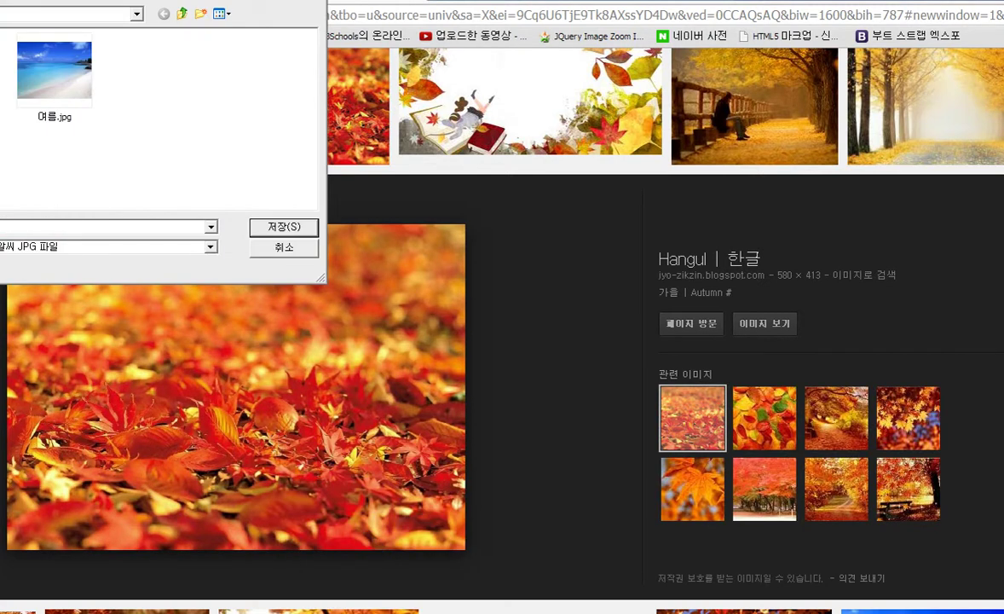
key("Return")
Step: Search for winter images and open the preview of the 1920 × 1080 snow-covered fir trees picture
scroll(203, 335, "up", 5)
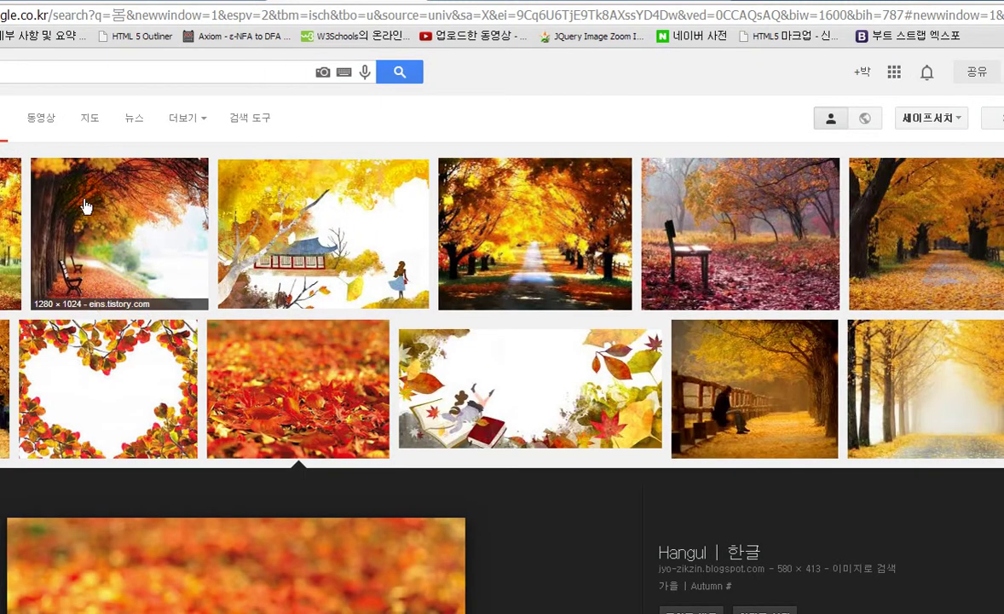
left_click(51, 72)
key("Return")
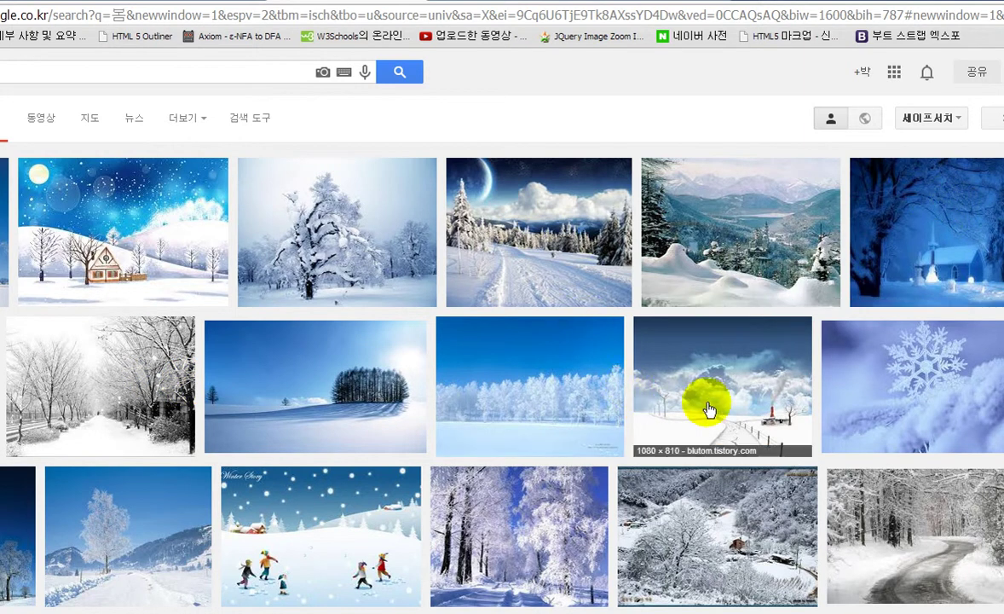
scroll(675, 307, "down", 2)
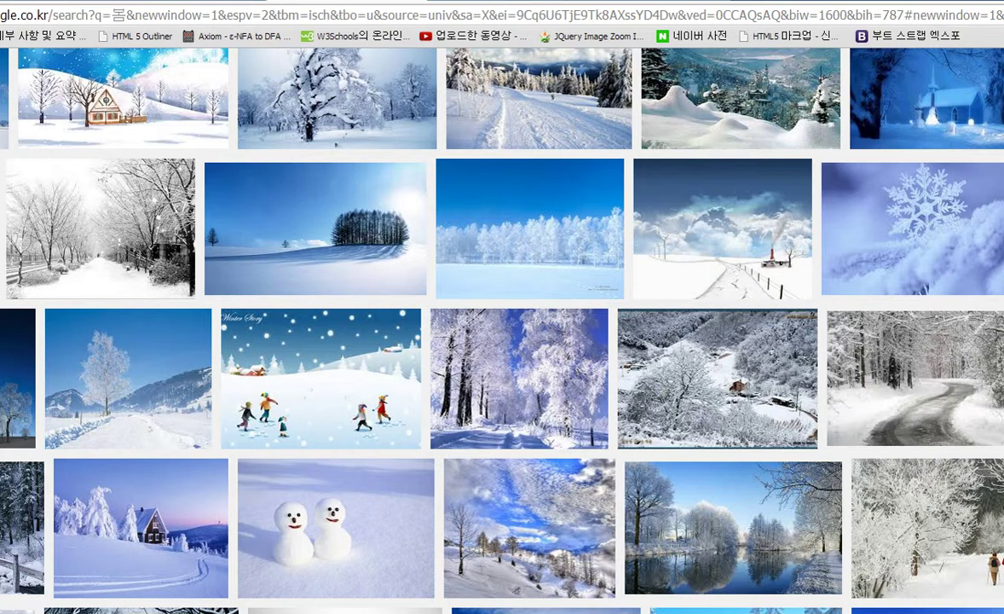
left_click(98, 447)
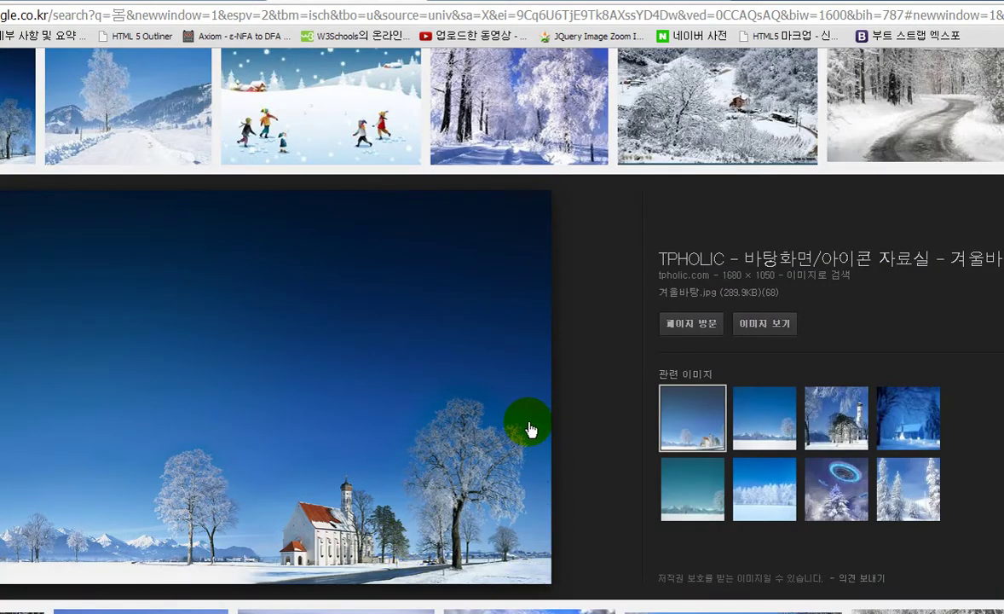
left_click(818, 490)
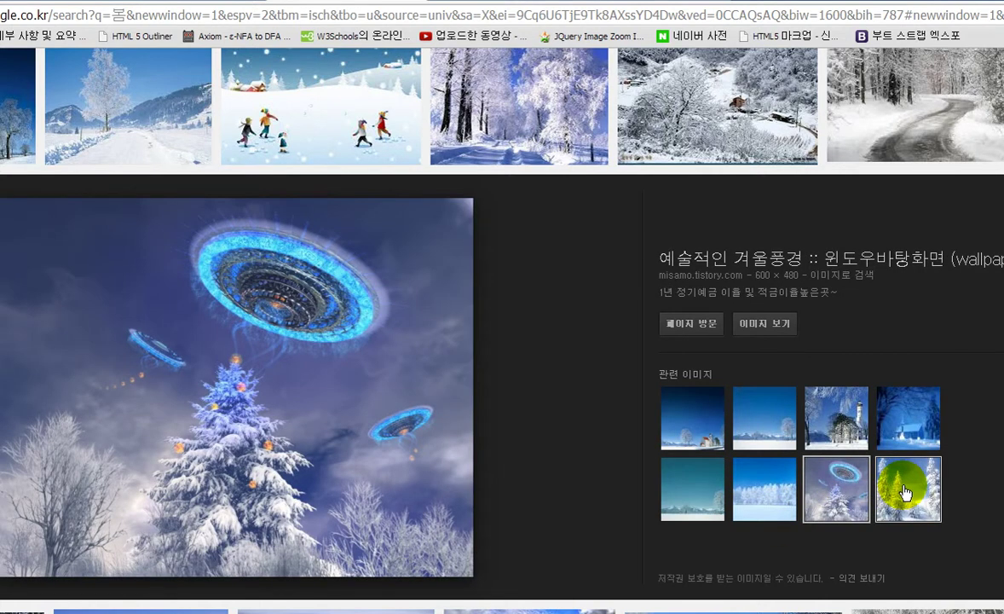
left_click(905, 492)
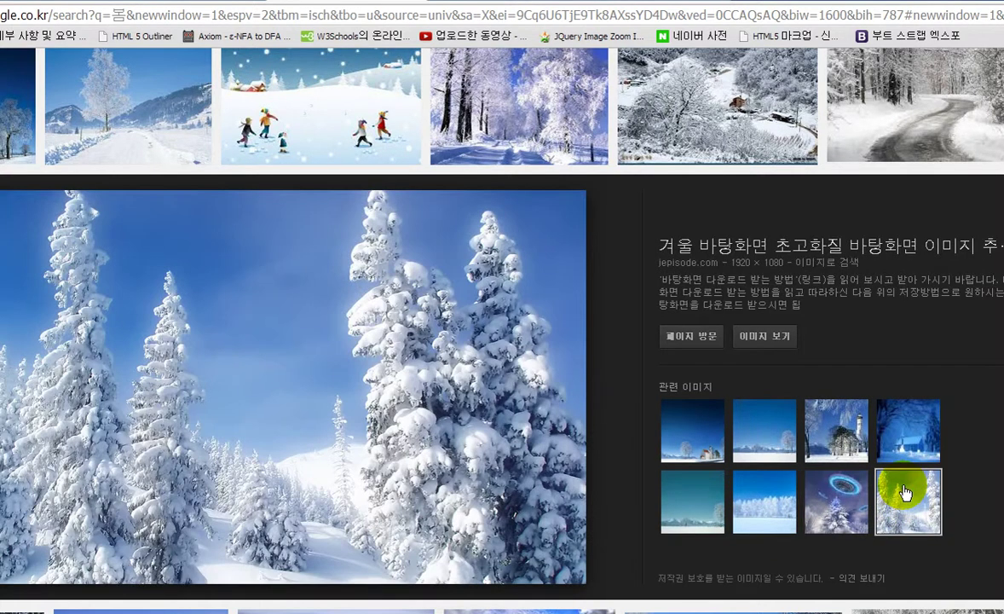
Step: Save the snow-covered fir trees picture as 겨울
right_click(200, 464)
left_click(281, 352)
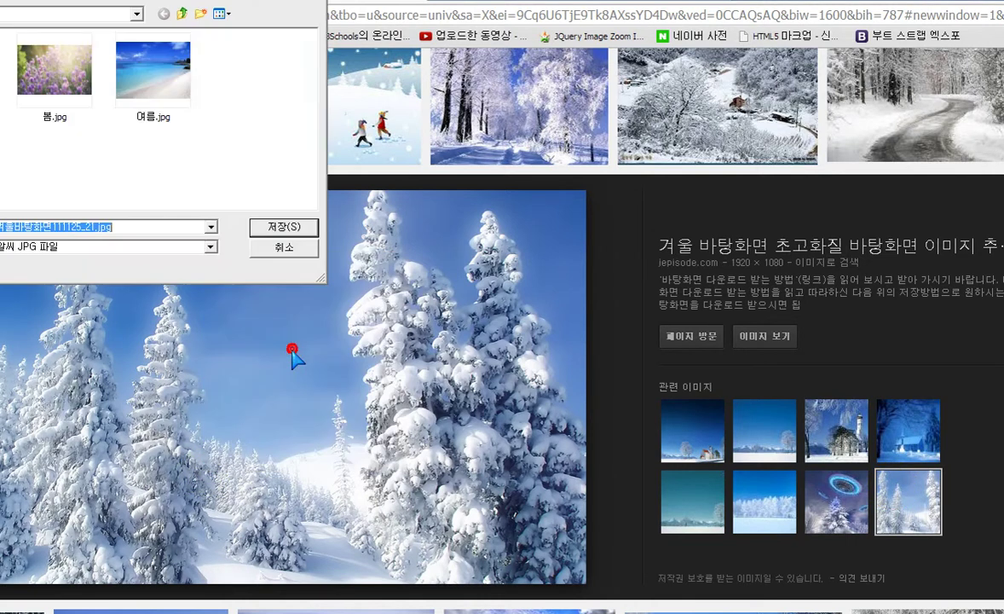
type("ru")
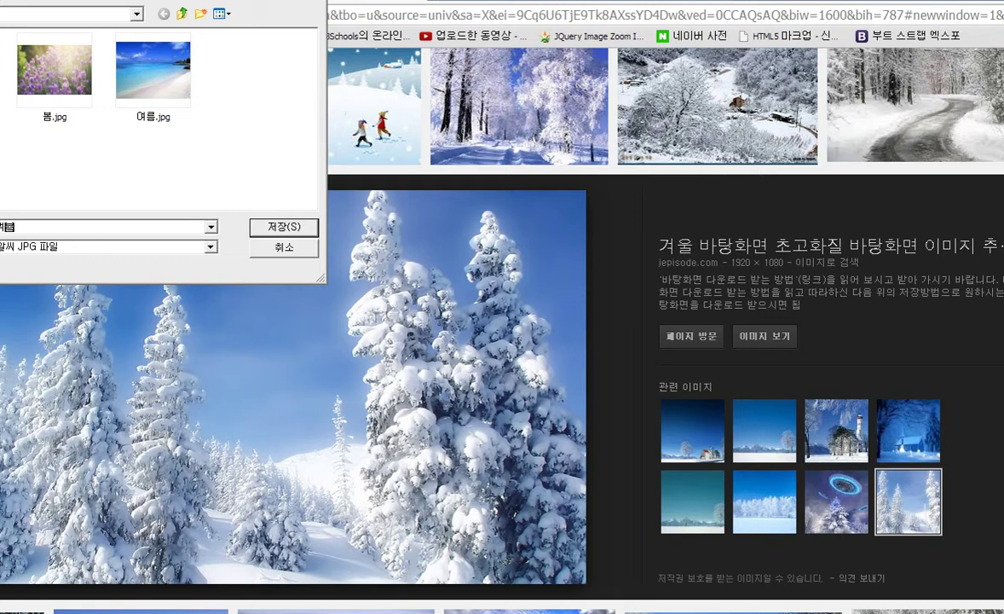
key("Return")
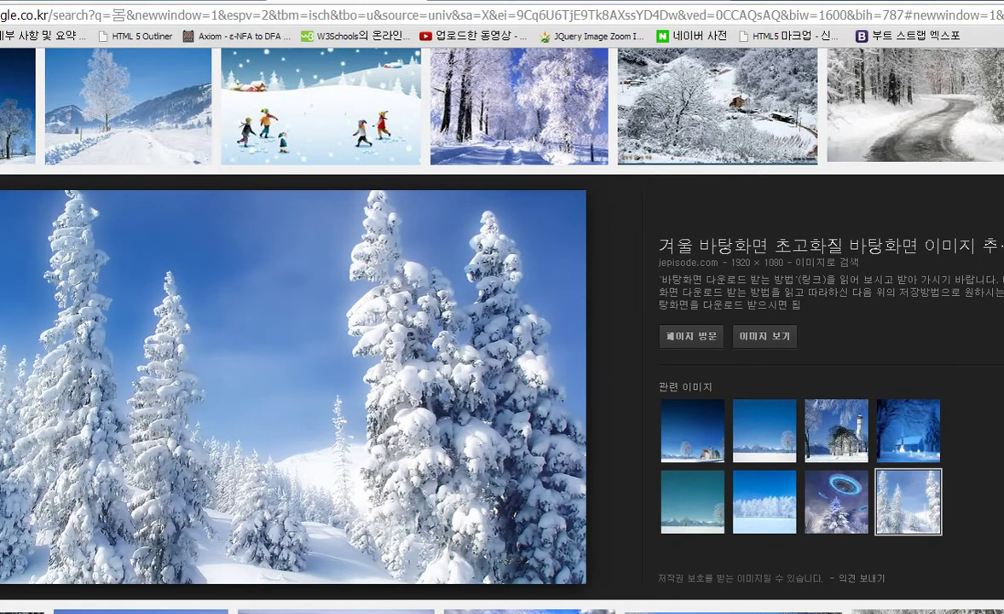
Step: Switch to the blank Untitled-1 document in Adobe Flash and start an import to the library
key("alt+Tab")
key("alt+Tab")
key("alt+Tab")
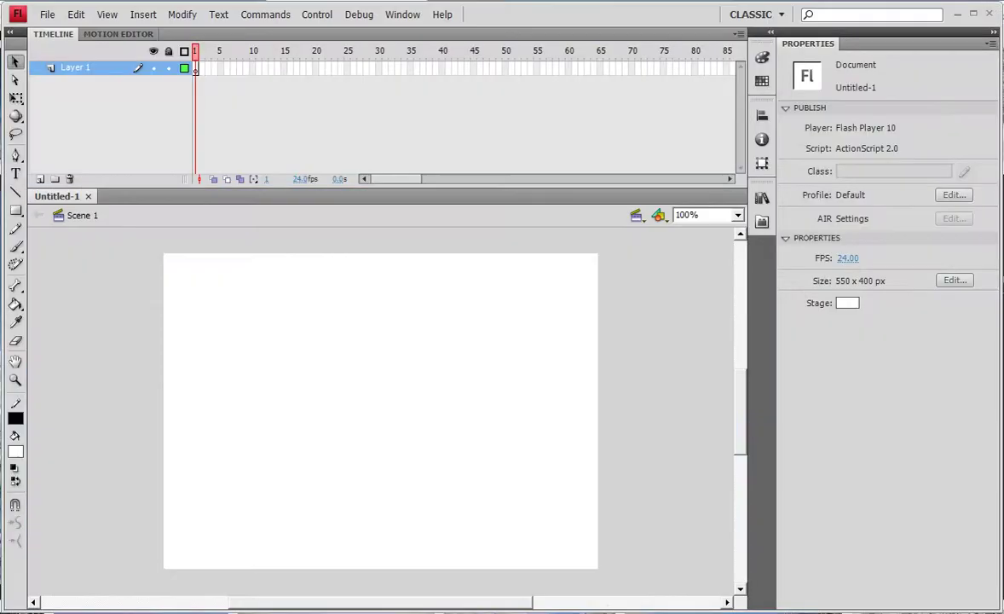
left_click(48, 17)
mouse_move(110, 222)
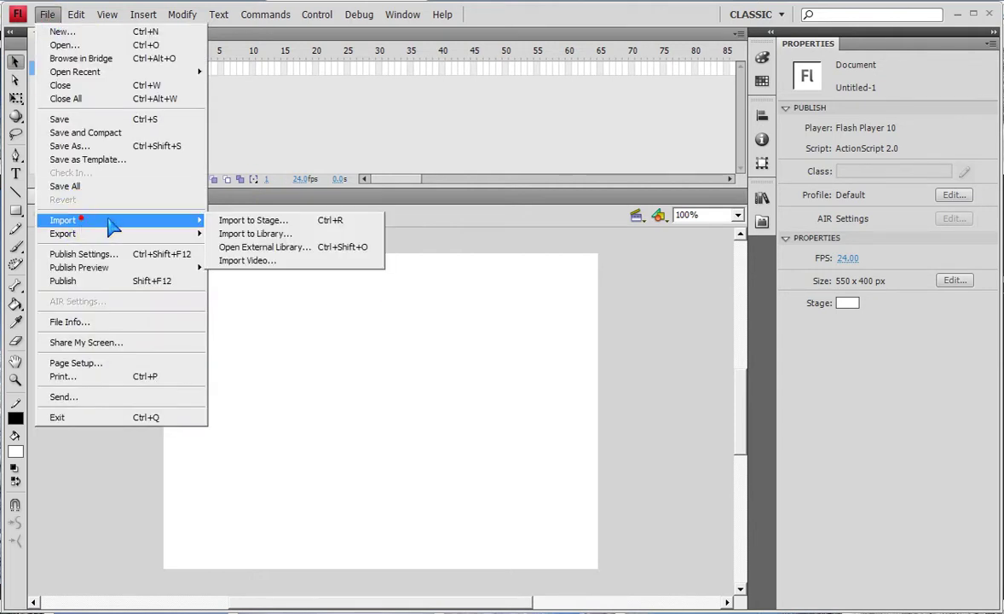
left_click(256, 234)
left_click(445, 241)
left_click(866, 514)
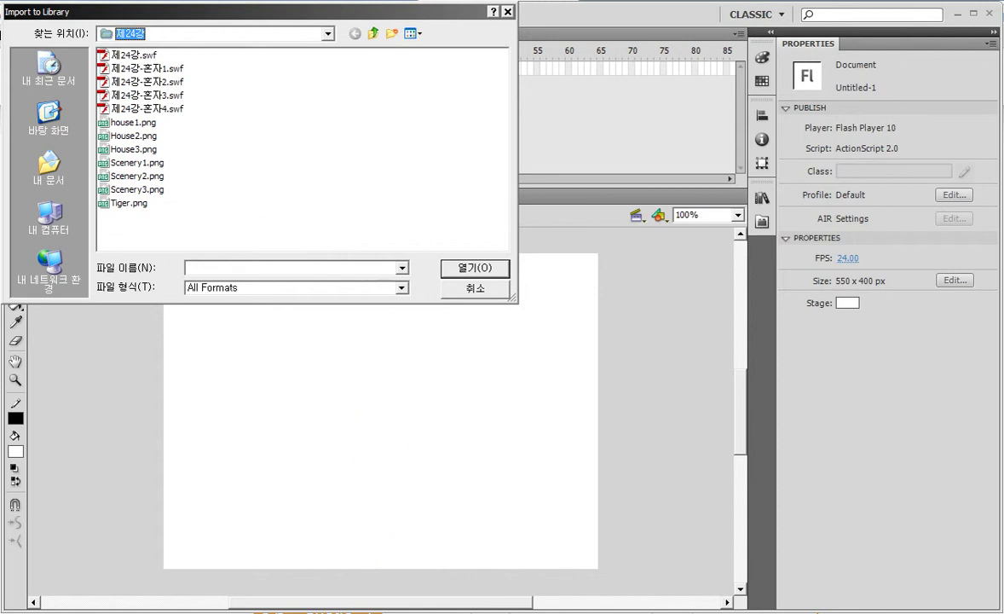
Step: Import 가을.JPG, 겨울.jpg, 봄.jpg and 여름.jpg from the 내 그림 folder into the library
left_click(42, 168)
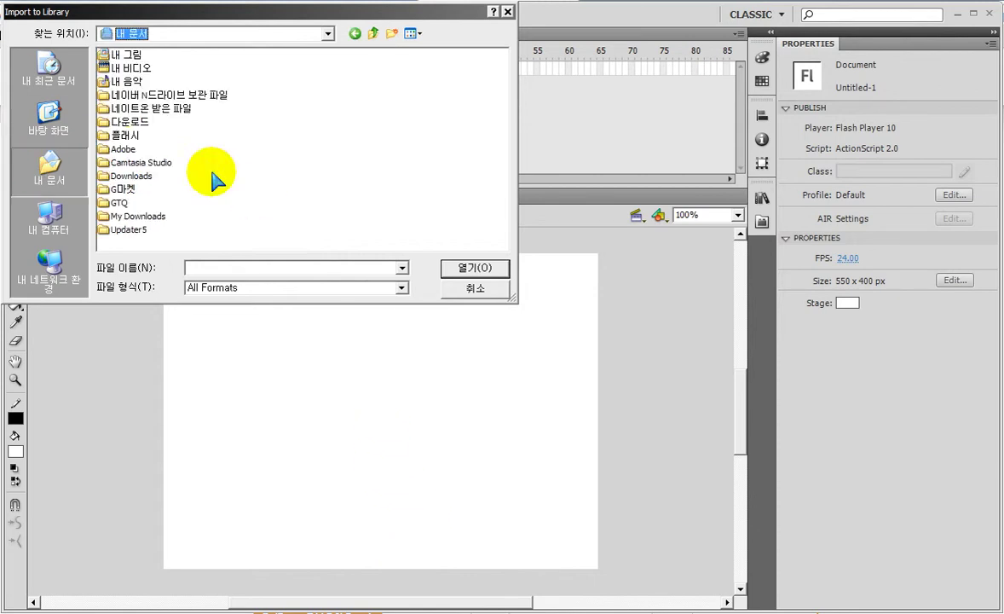
double_click(119, 58)
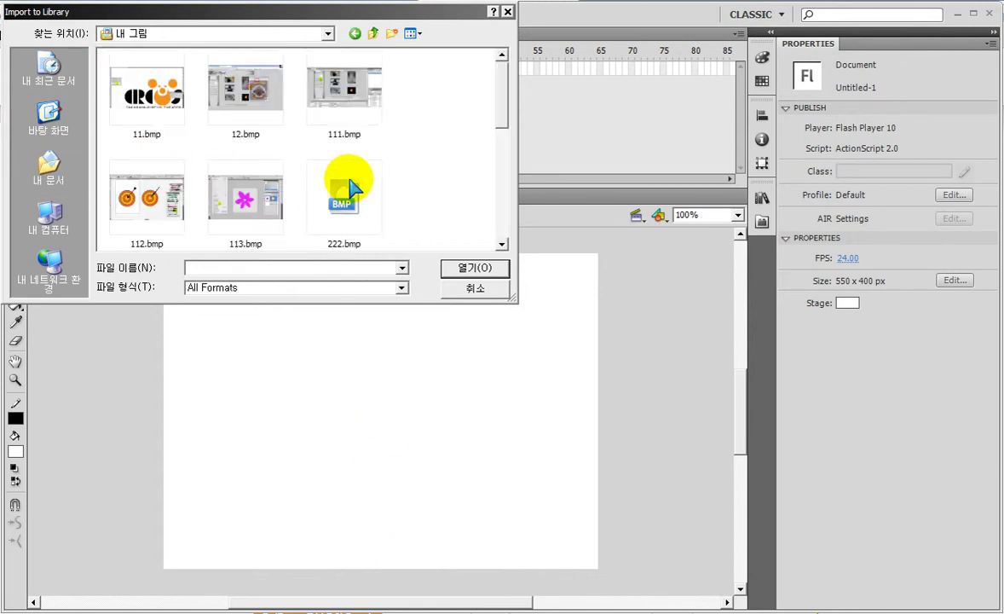
scroll(414, 179, "down", 3)
left_click(162, 81)
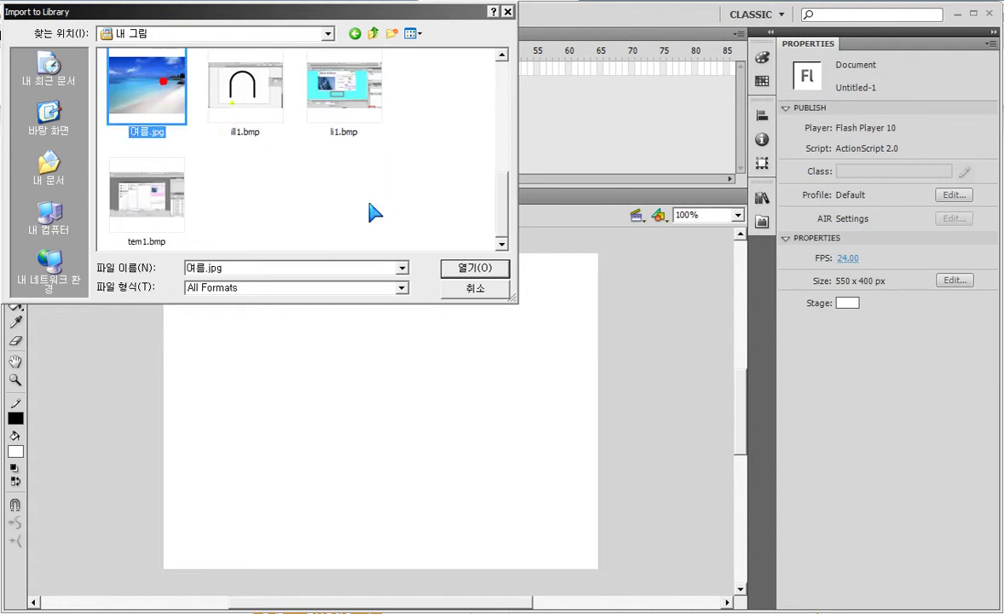
scroll(370, 202, "up", 2)
left_click(171, 106, "shift")
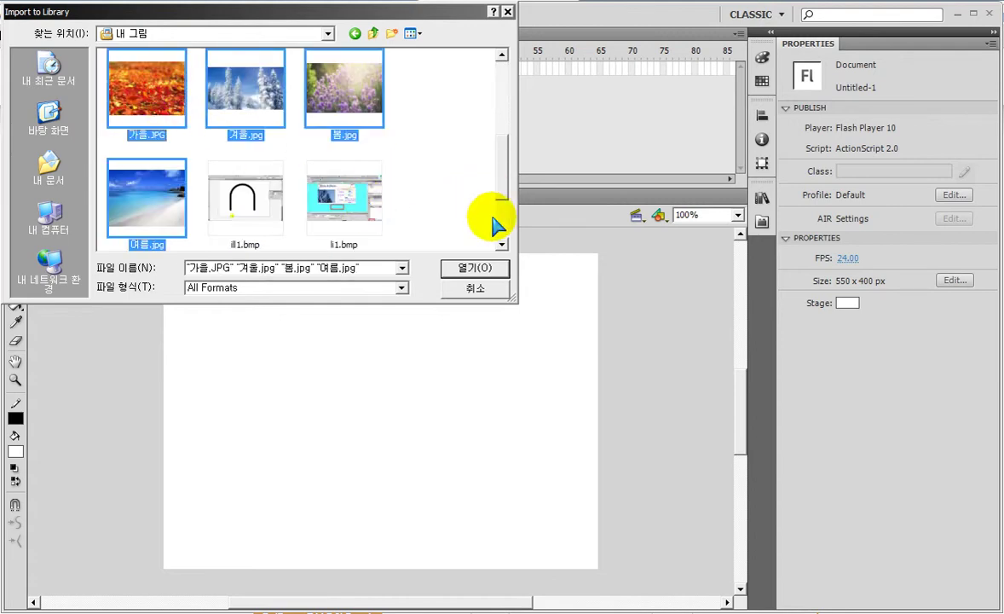
left_click(473, 267)
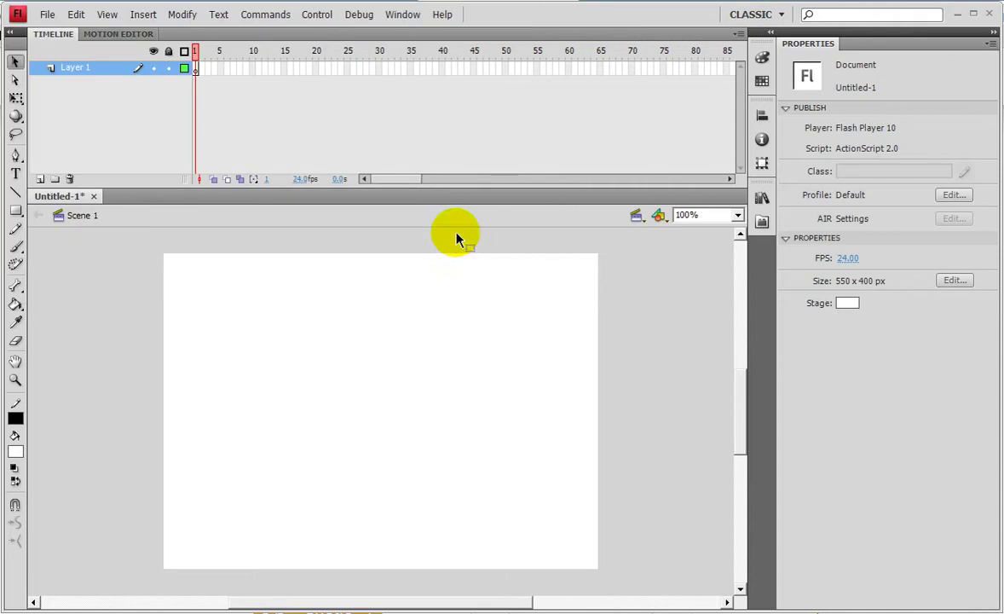
Step: Place 봄.jpg from the library in frame 1, sized to the 550 × 400 stage and centred on it
left_click(762, 201)
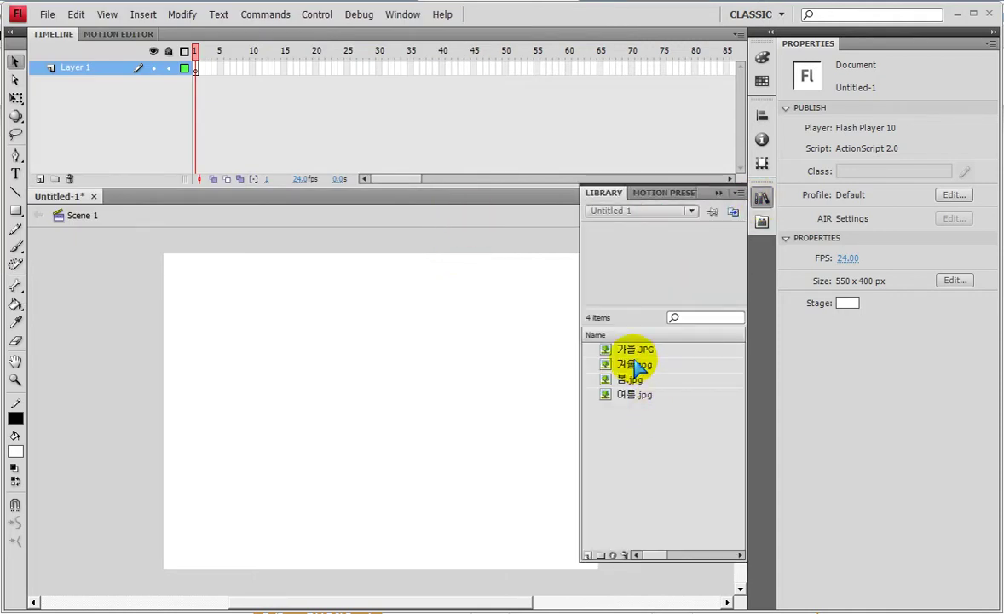
left_click(615, 381)
left_click_drag(616, 381, 408, 402)
left_click(761, 114)
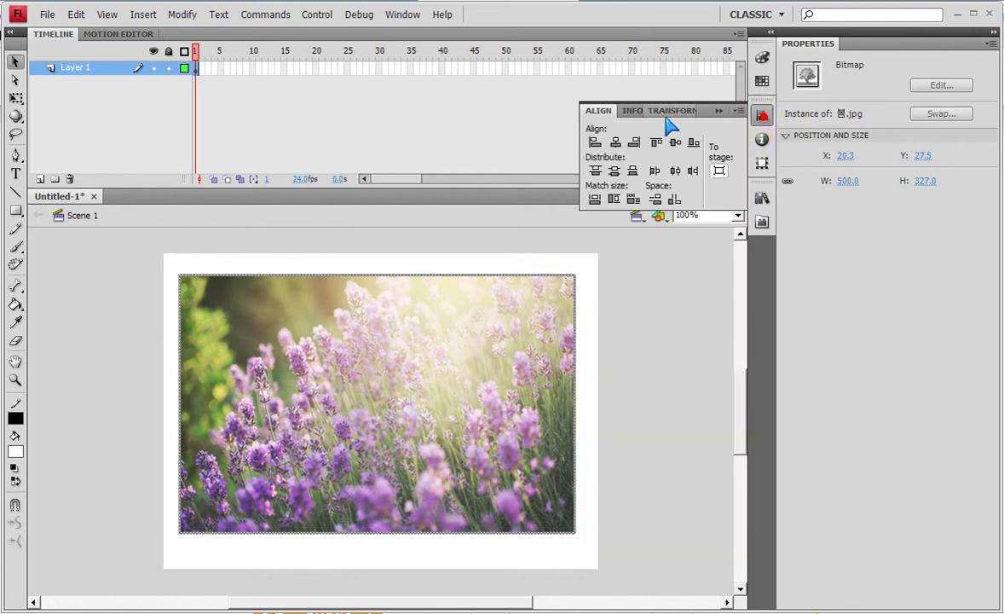
left_click(615, 141)
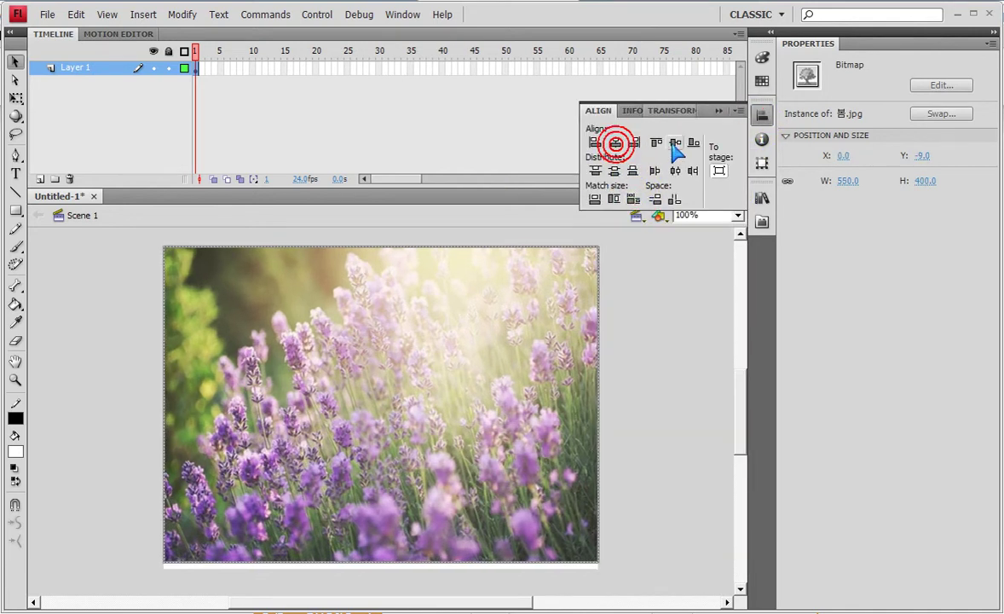
left_click(675, 141)
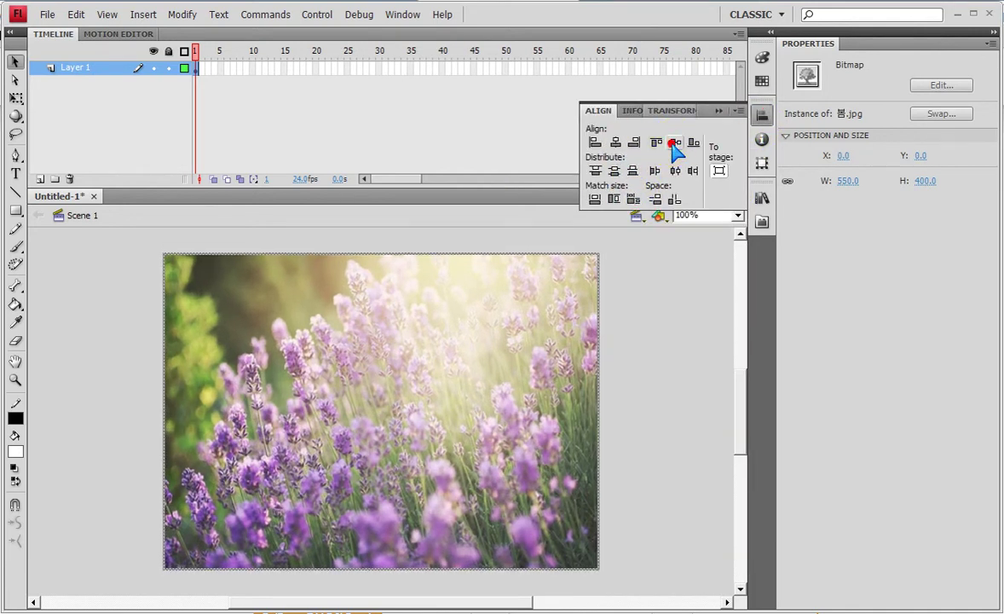
Step: Insert a blank keyframe at frame 2 of Layer 1 and place 여름.jpg from the library on it
left_click(198, 71)
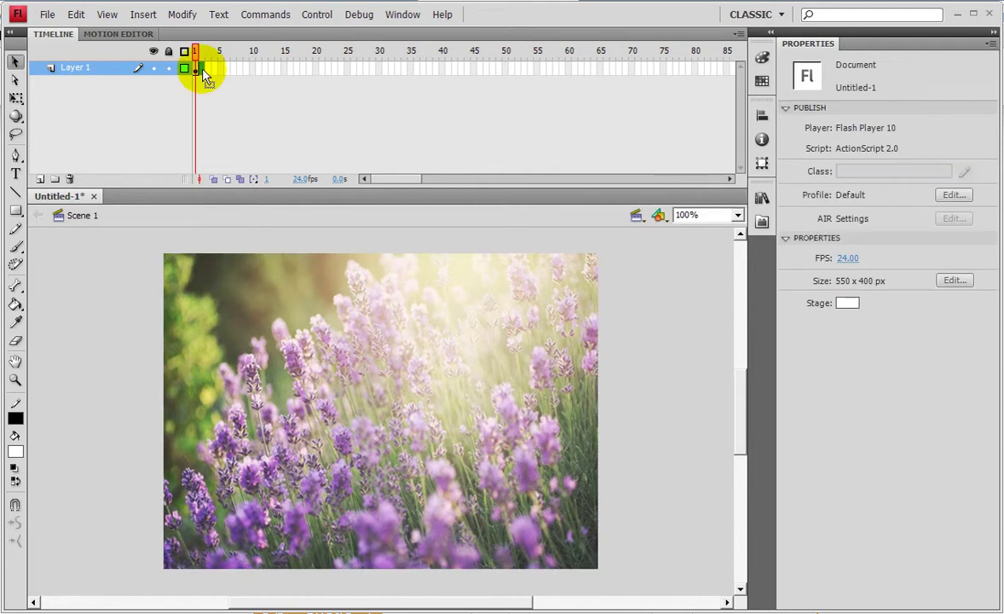
left_click(204, 75)
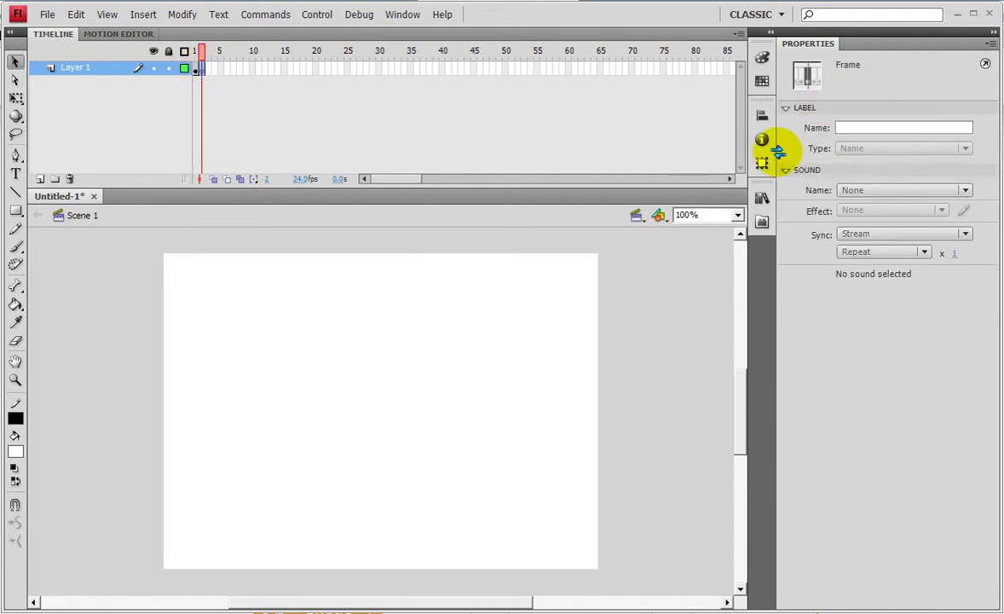
left_click(762, 197)
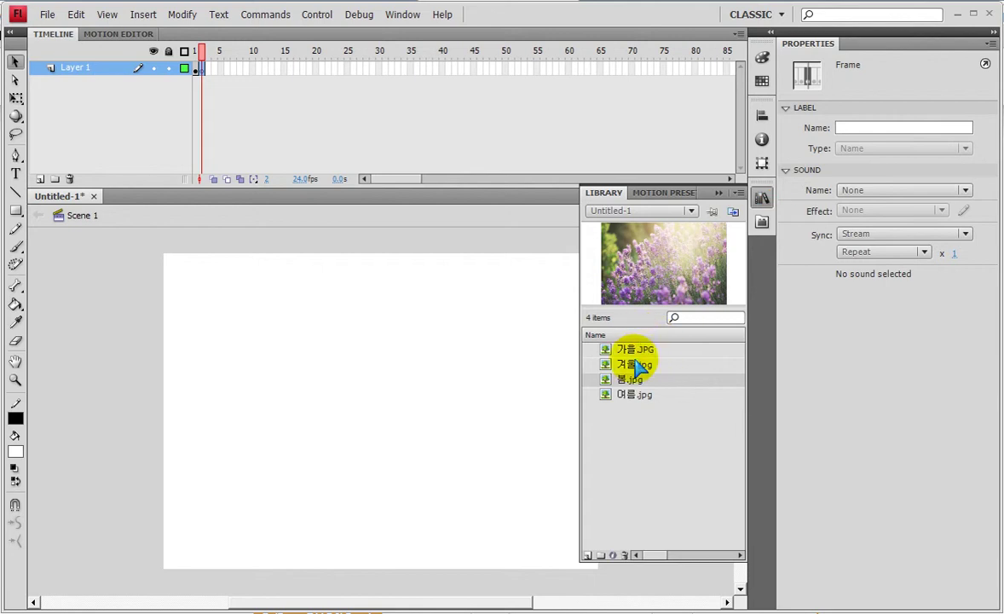
left_click(635, 395)
left_click_drag(502, 377, 401, 362)
Step: Match the summer picture's width and height to the 550 × 400 stage and centre it both ways
left_click(762, 116)
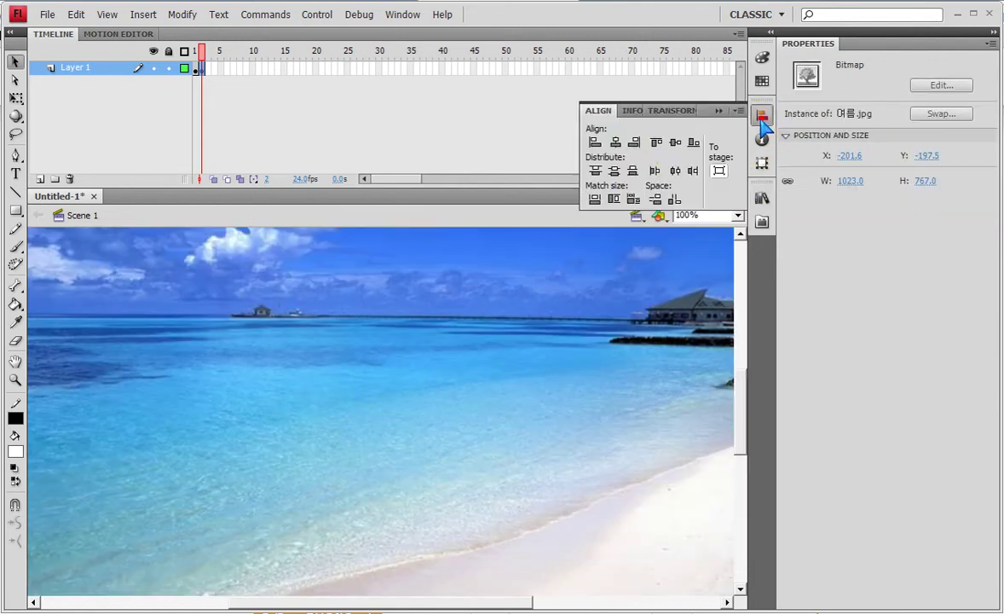
left_click(633, 198)
left_click(613, 143)
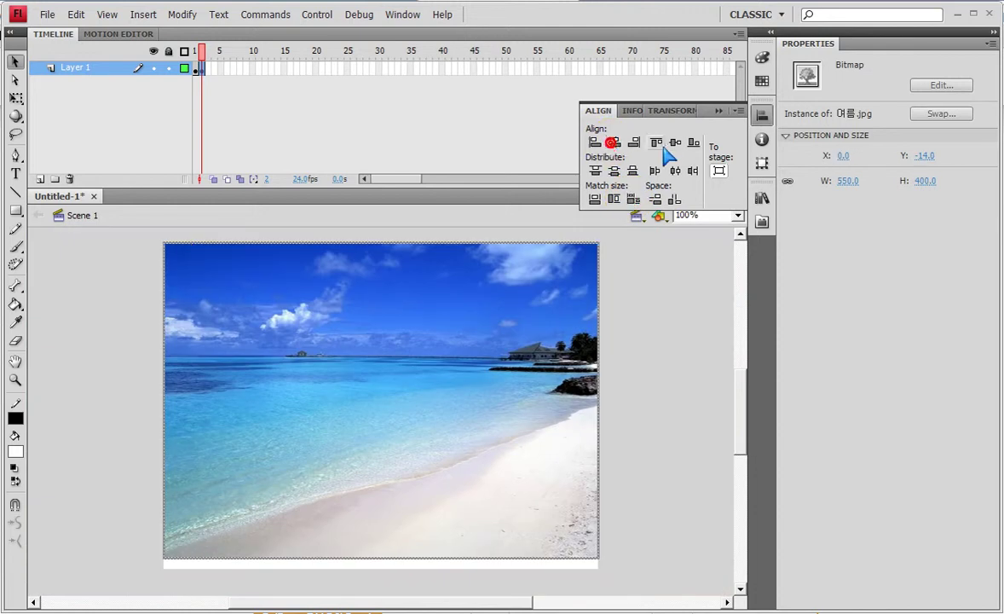
left_click(671, 142)
Step: Insert a blank keyframe at frame 3 of Layer 1 and place 가을.JPG from the library on it
left_click(206, 72)
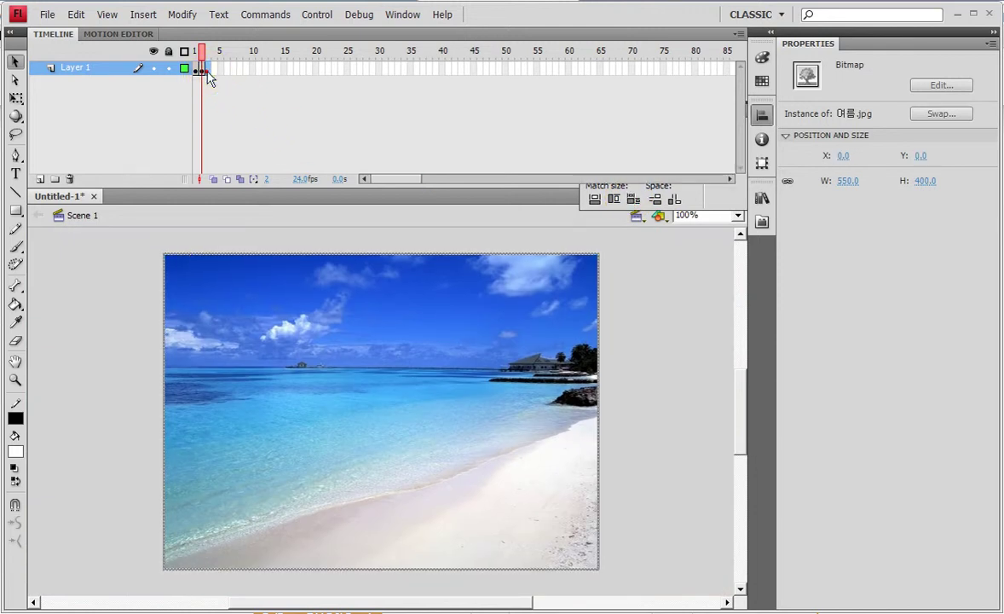
key("F7")
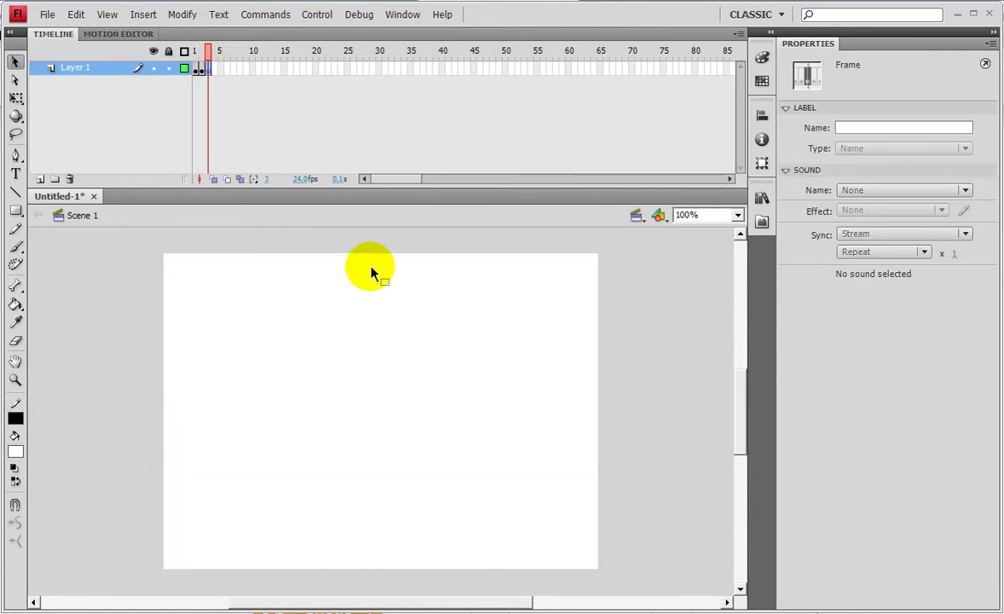
left_click(762, 198)
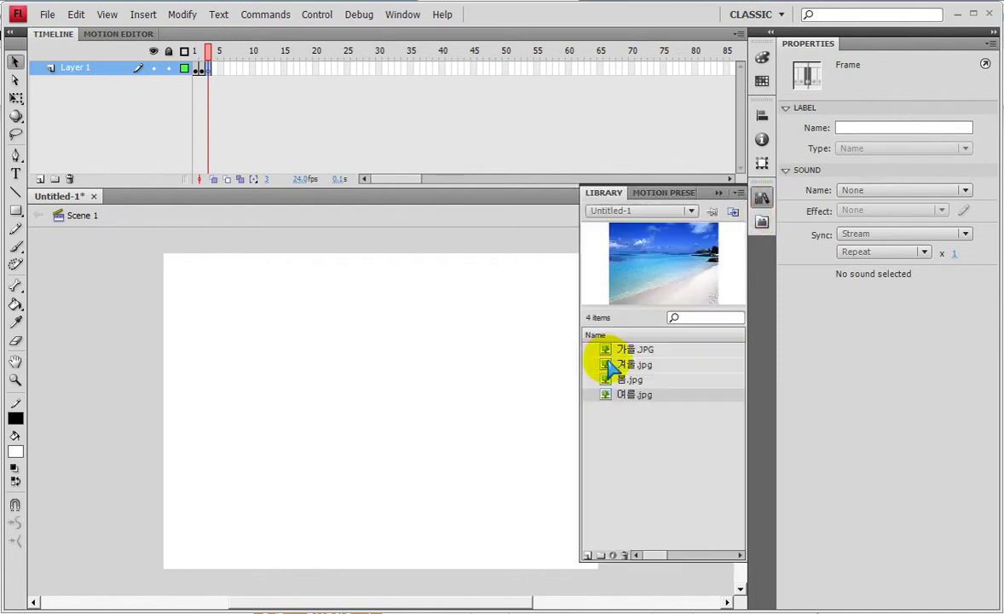
left_click(630, 364)
left_click(632, 350)
left_click_drag(643, 268, 450, 365)
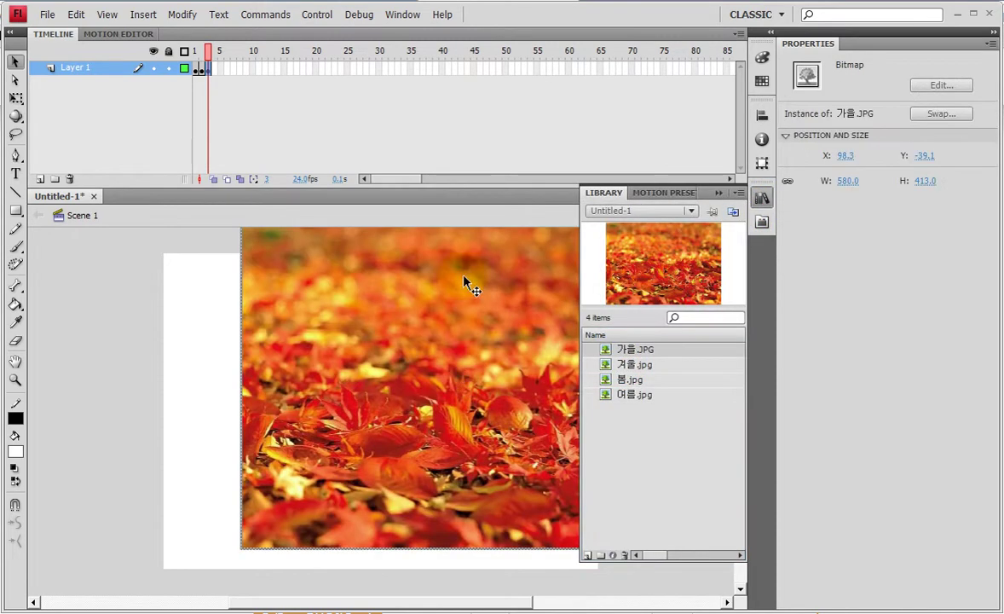
Step: Match the autumn picture's width and height to the 550 × 400 stage and centre it both ways
left_click(761, 115)
left_click(632, 198)
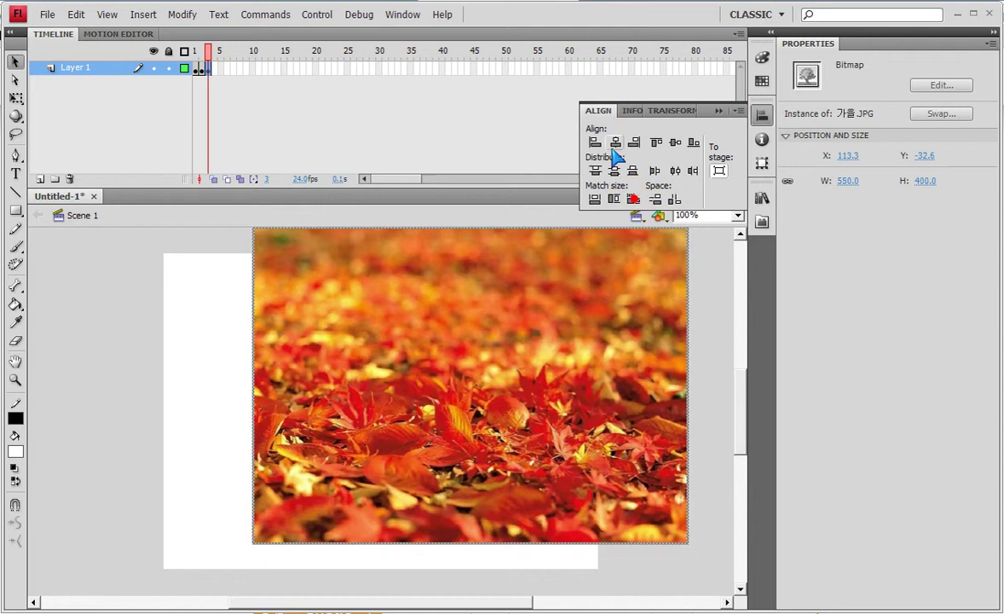
left_click(615, 142)
left_click(675, 142)
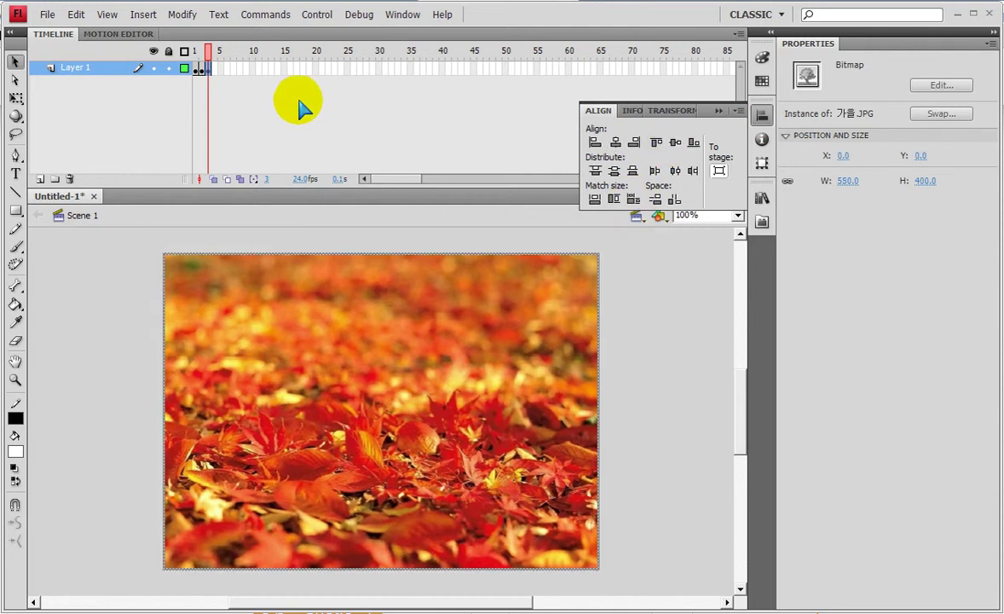
Step: Insert a blank keyframe at frame 4 of Layer 1 and place 겨울.jpg from the library on it
left_click(209, 69)
left_click(214, 70)
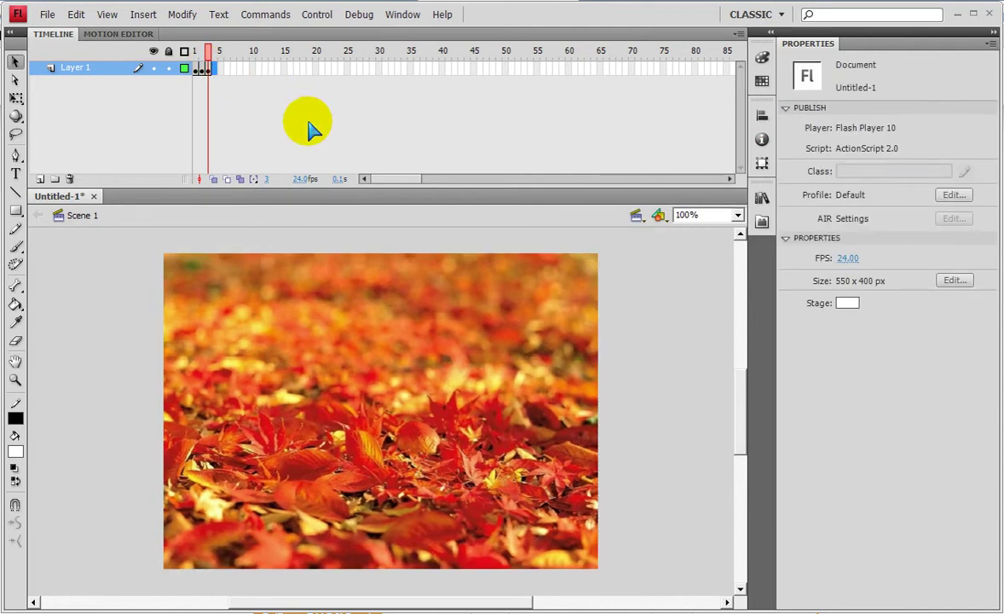
key("F7")
left_click(762, 197)
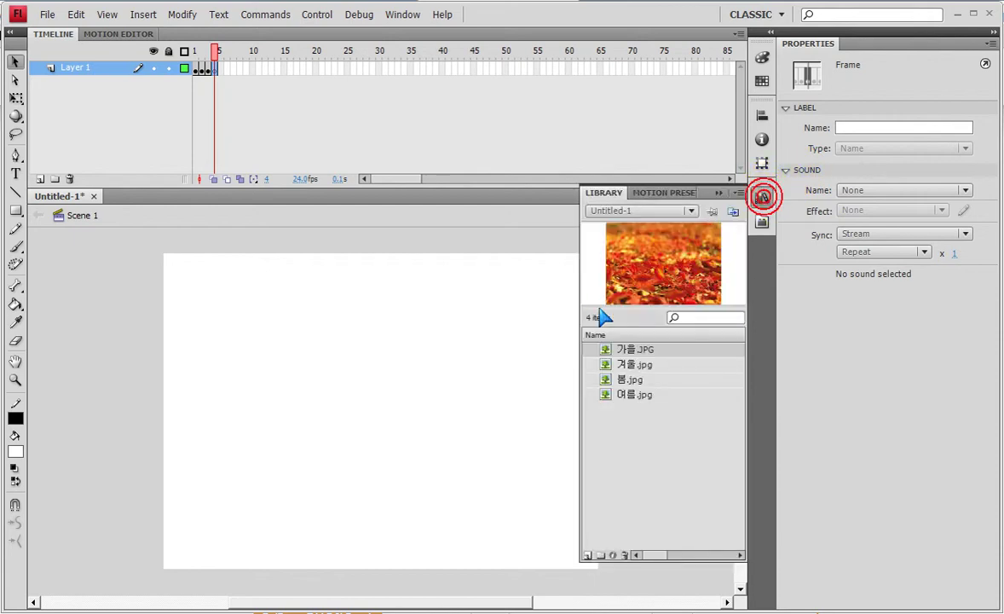
left_click_drag(634, 365, 437, 362)
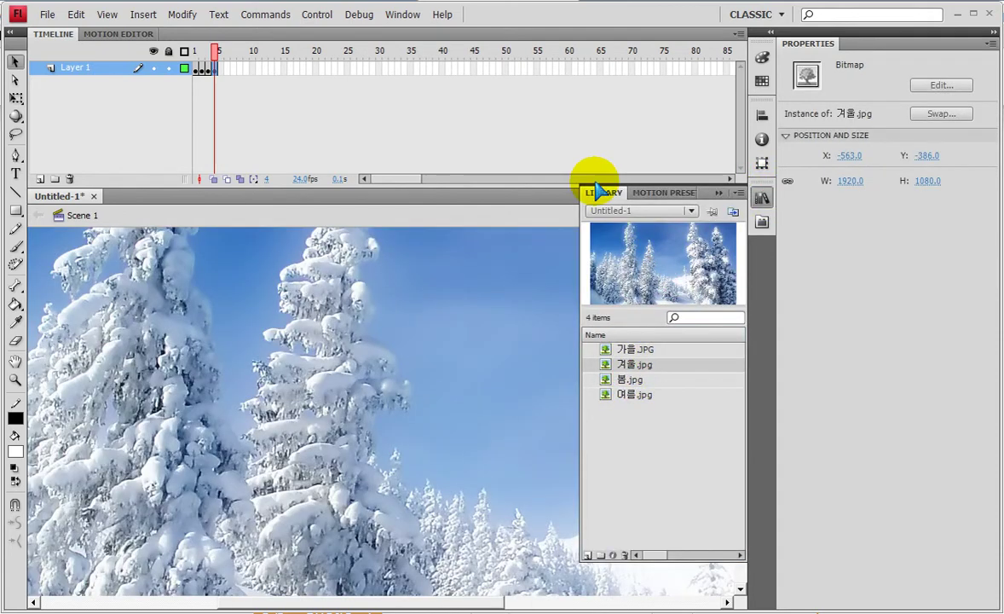
Step: Match the winter picture's width and height to the 550 × 400 stage and centre it both ways
left_click(761, 115)
left_click(633, 199)
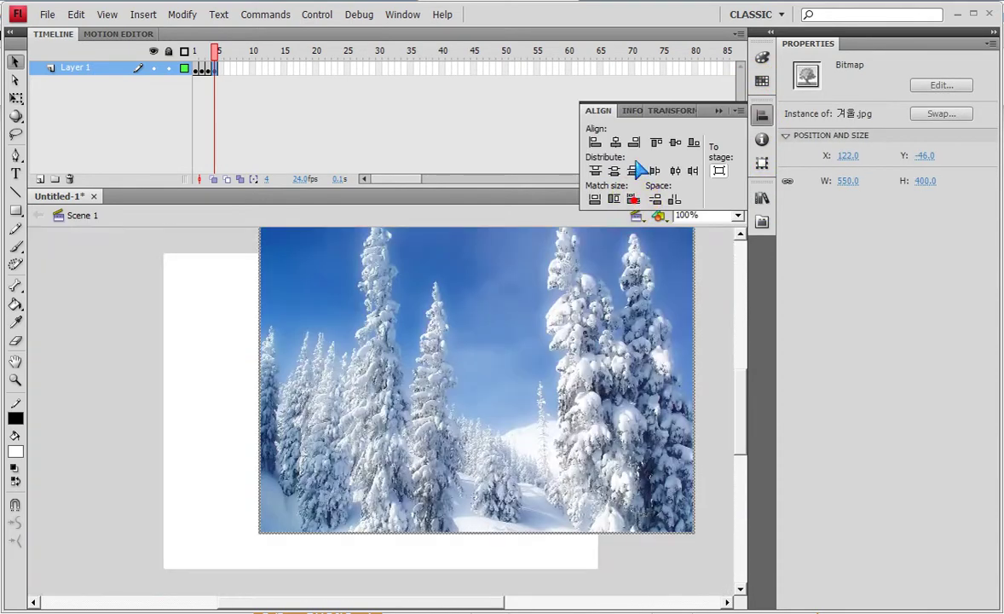
left_click(617, 143)
left_click(674, 143)
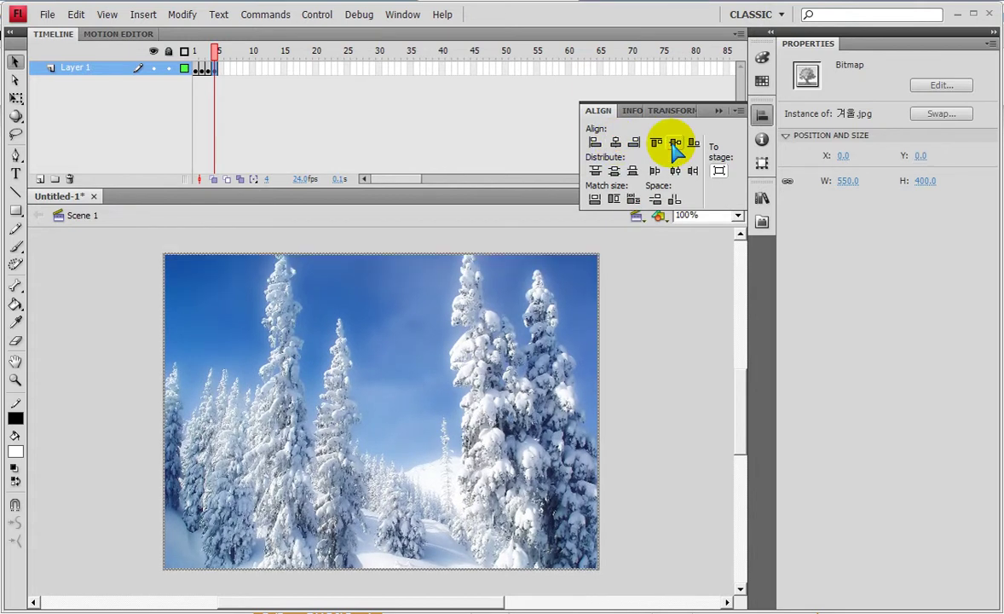
Step: Save the document as 봄여름가을겨울 in Flash CS4 format in the 플래시 folder, and test the movie
key("ctrl+s")
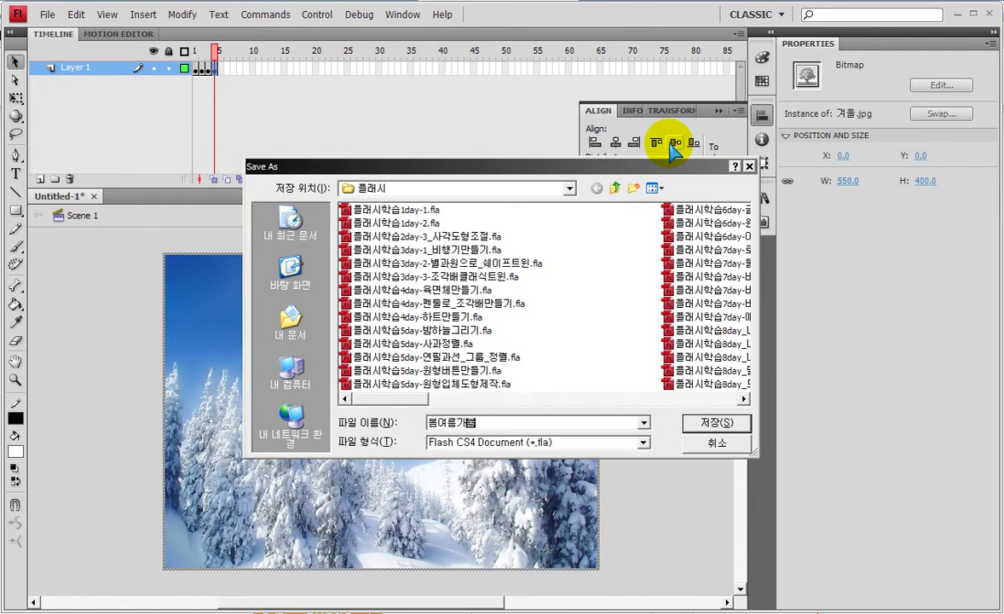
type("봄여름가을겨울")
key("Return")
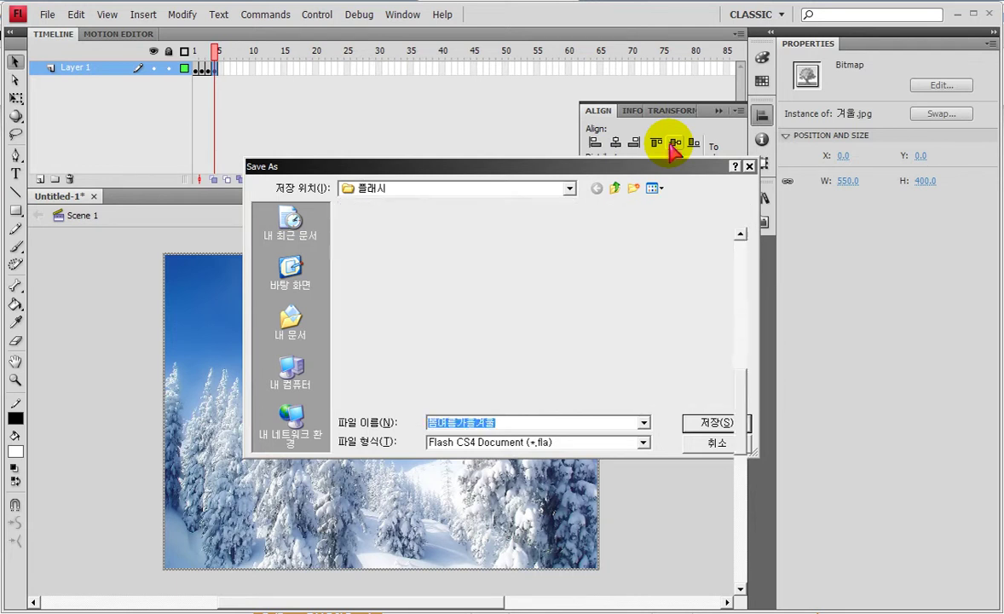
key("ctrl+Return")
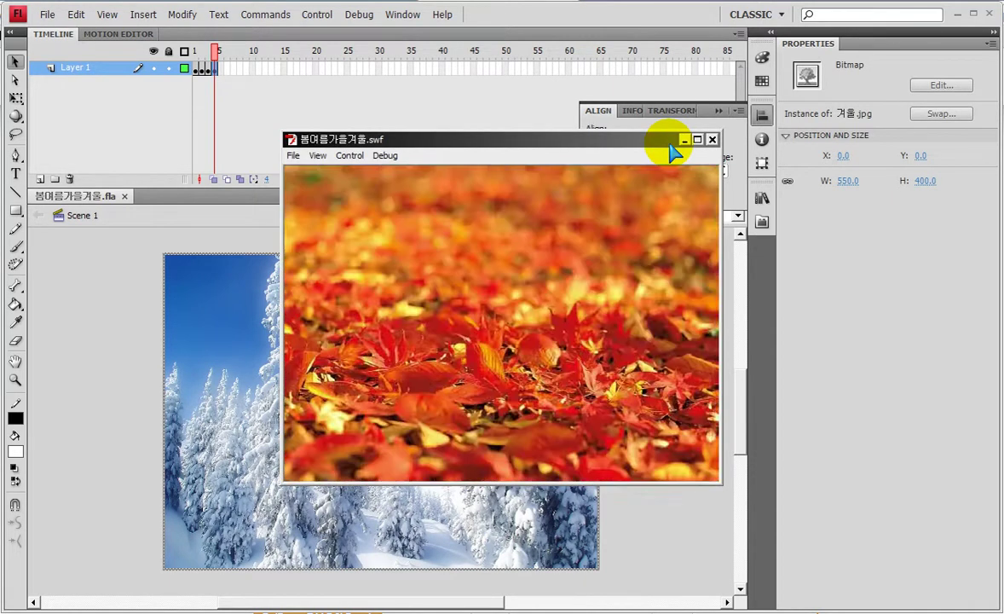
left_click(711, 139)
Step: Add a new layer above the season pictures layer, with its frames running to frame 4
left_click(40, 179)
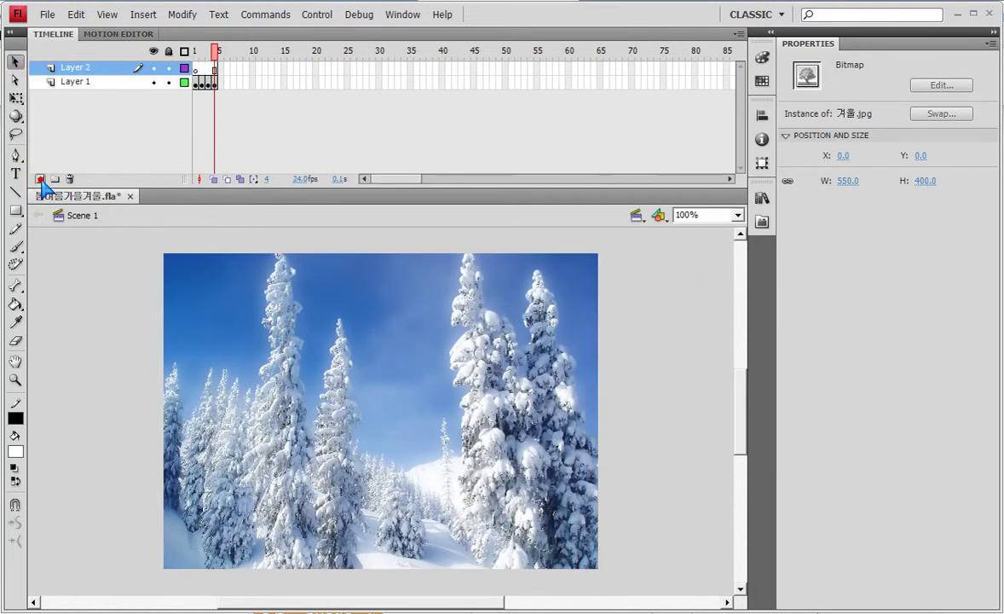
left_click(215, 68)
key("F5")
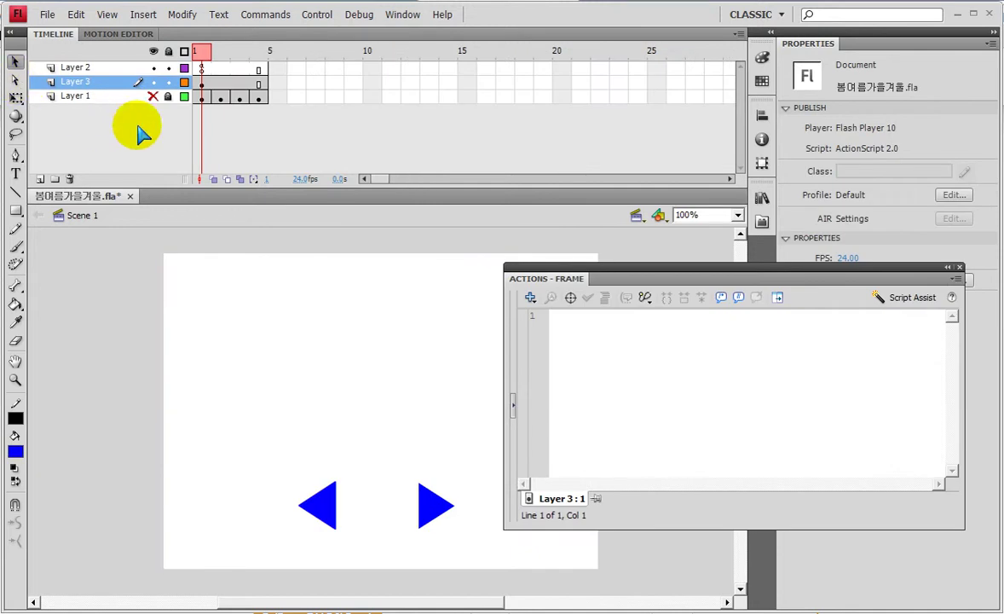
Step: Hide Layers 2 and 3, show Layer 1, review its season pictures on frames 1 to 4, and keep the layer locked
left_click(153, 67)
left_click(153, 82)
left_click(153, 95)
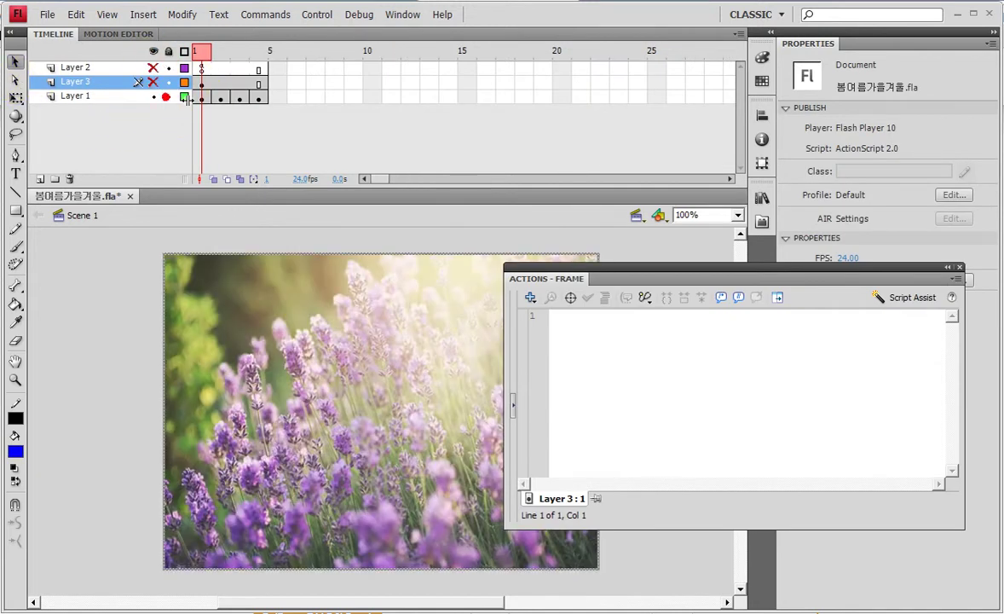
left_click(201, 98)
left_click(220, 100)
left_click(239, 99)
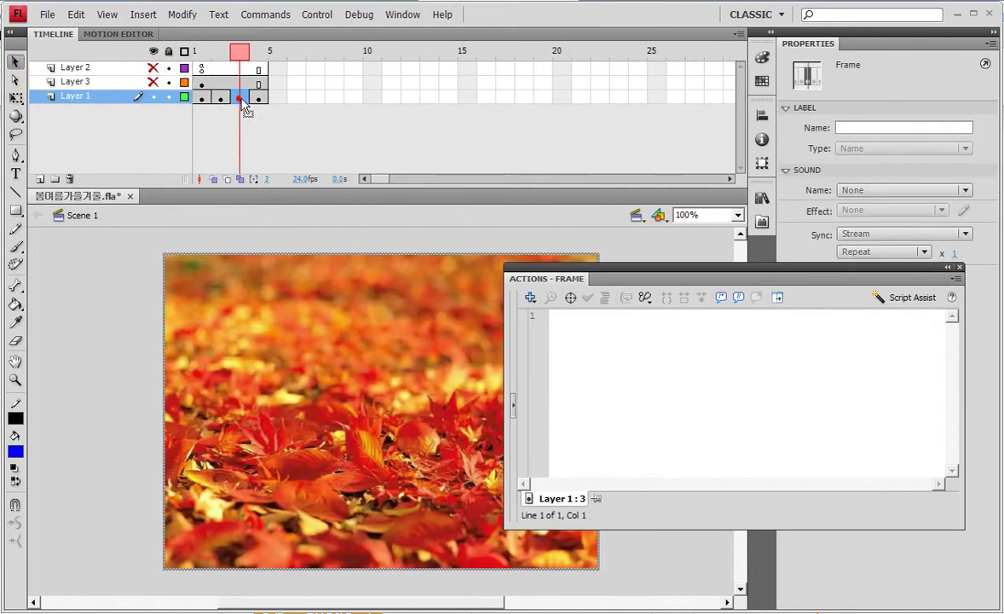
left_click(258, 98)
left_click(167, 96)
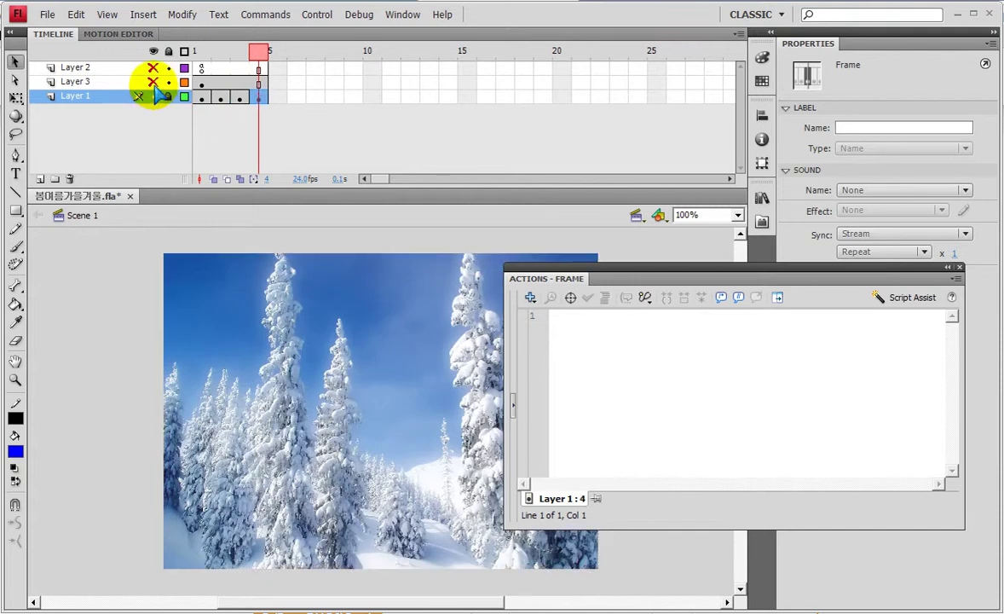
Step: Show Layer 3 at frame 1 and inspect the left arrow instance and the 화살표 button symbol in the library
left_click(153, 81)
left_click(201, 82)
left_click(103, 288)
left_click(307, 507)
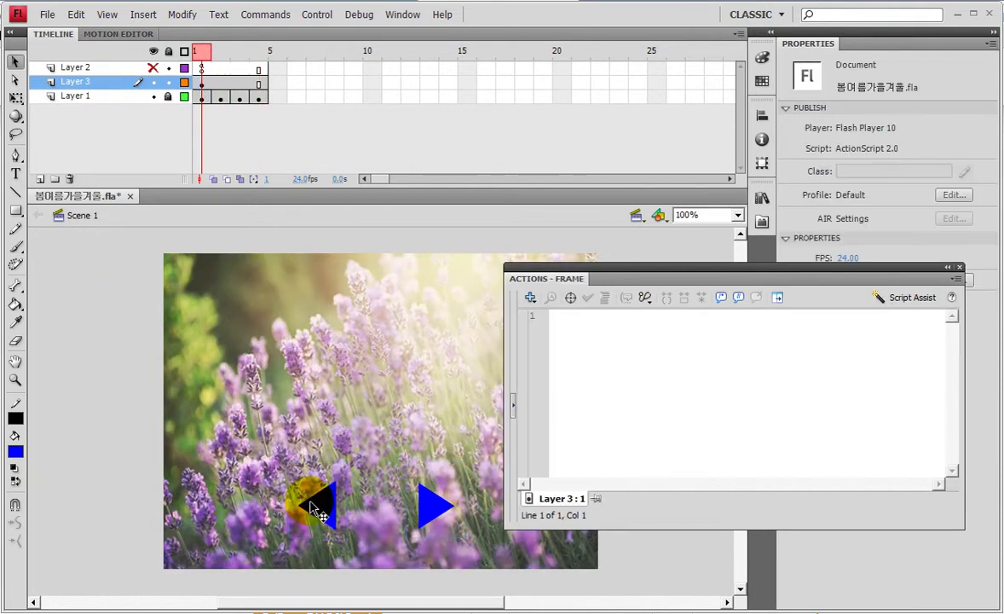
left_click(761, 220)
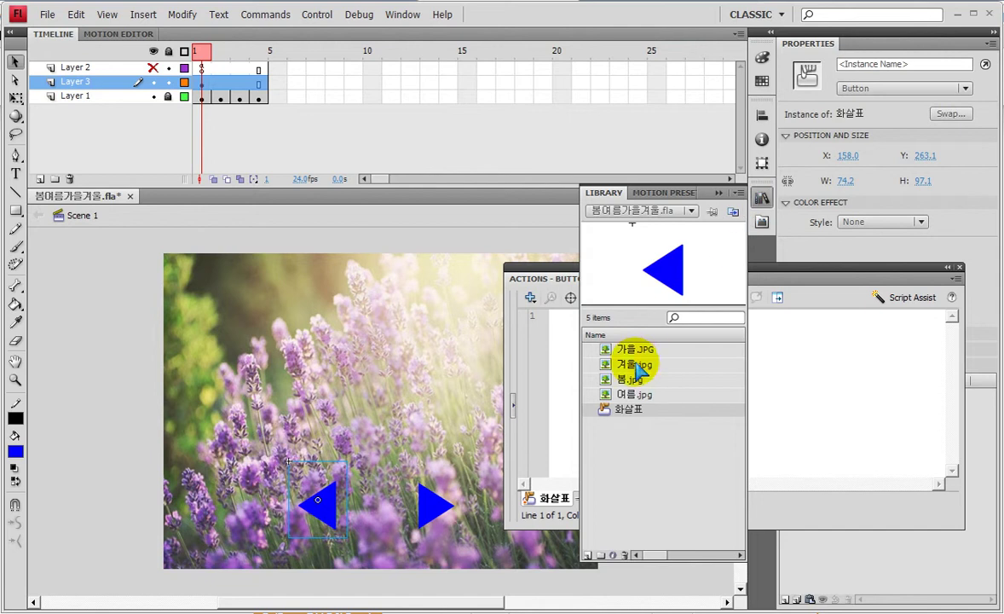
left_click(622, 411)
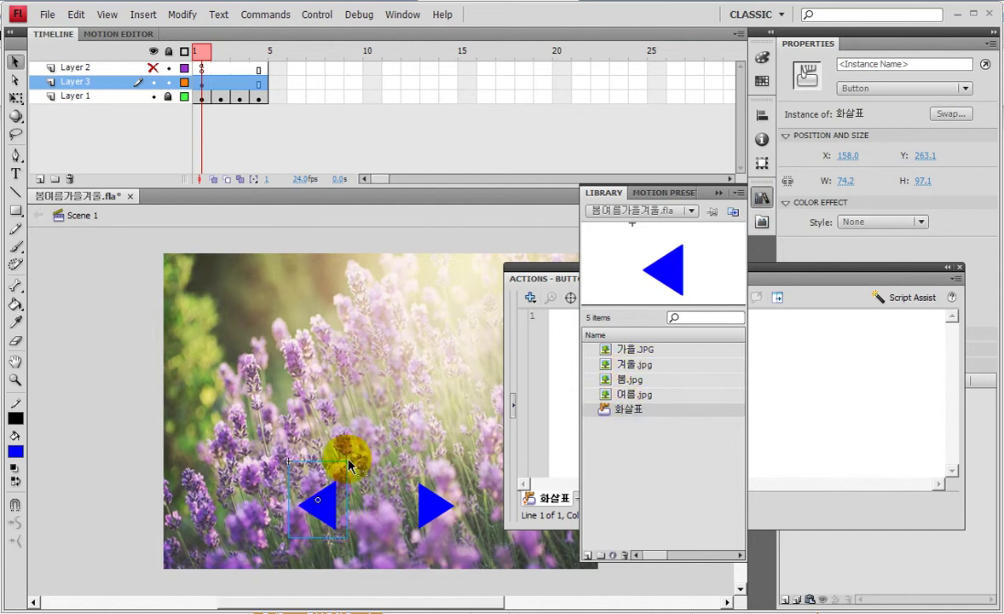
left_click(148, 416)
Step: Try a horizontal scale of 0% on the right arrow, and reset its transformation
left_click(421, 503)
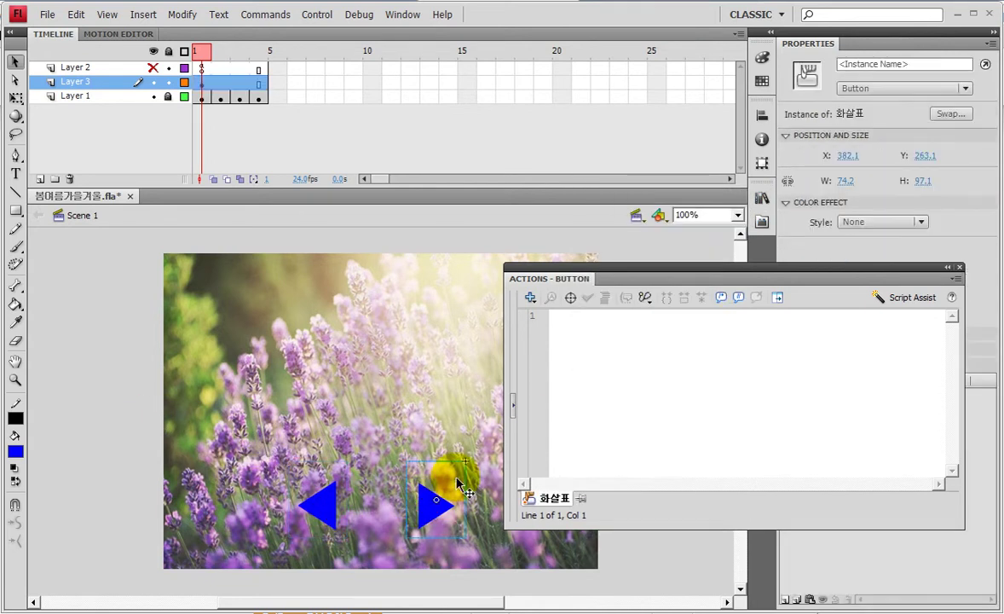
left_click(761, 162)
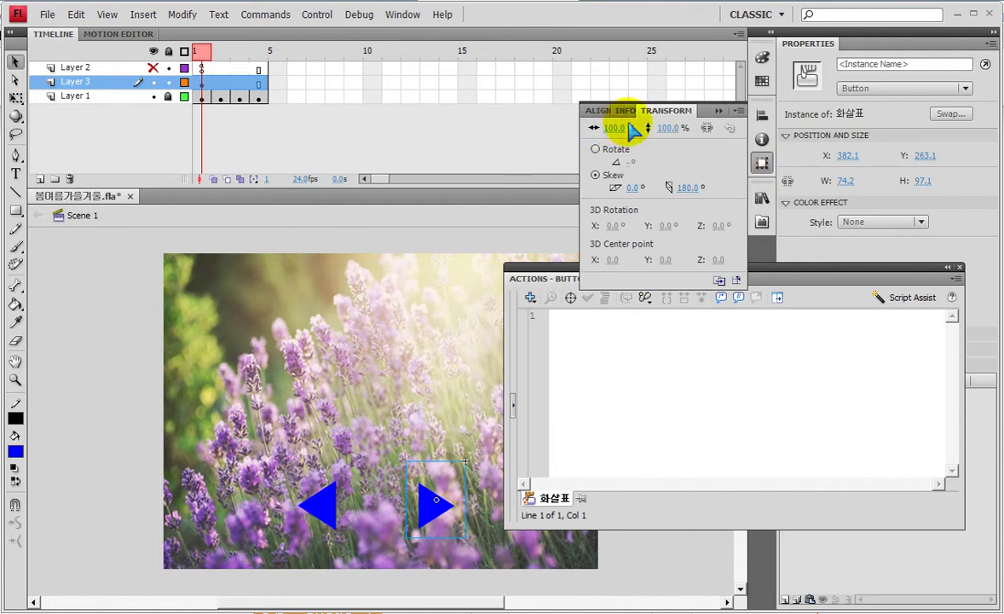
left_click(421, 492)
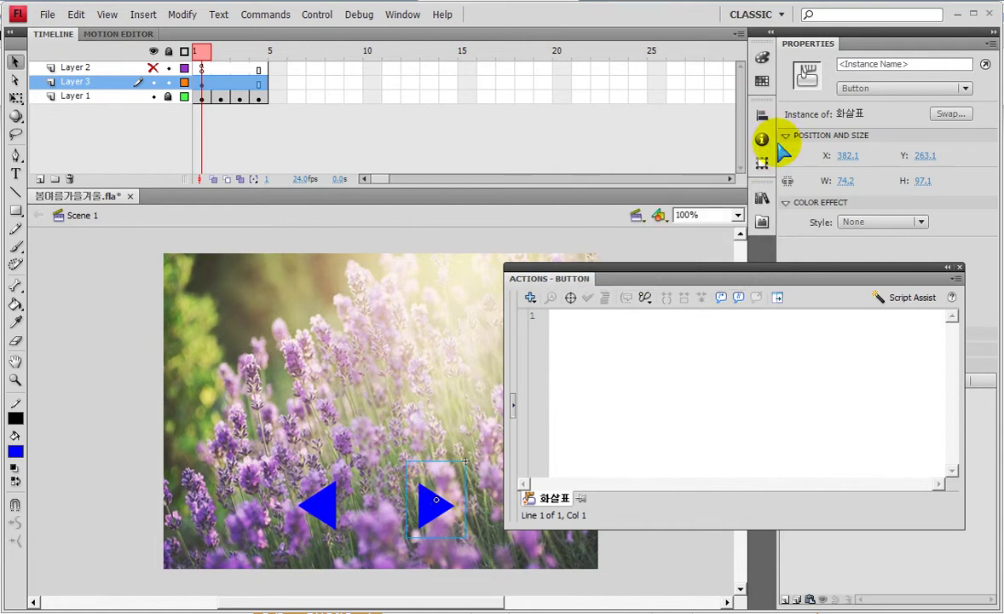
left_click(758, 161)
left_click(620, 127)
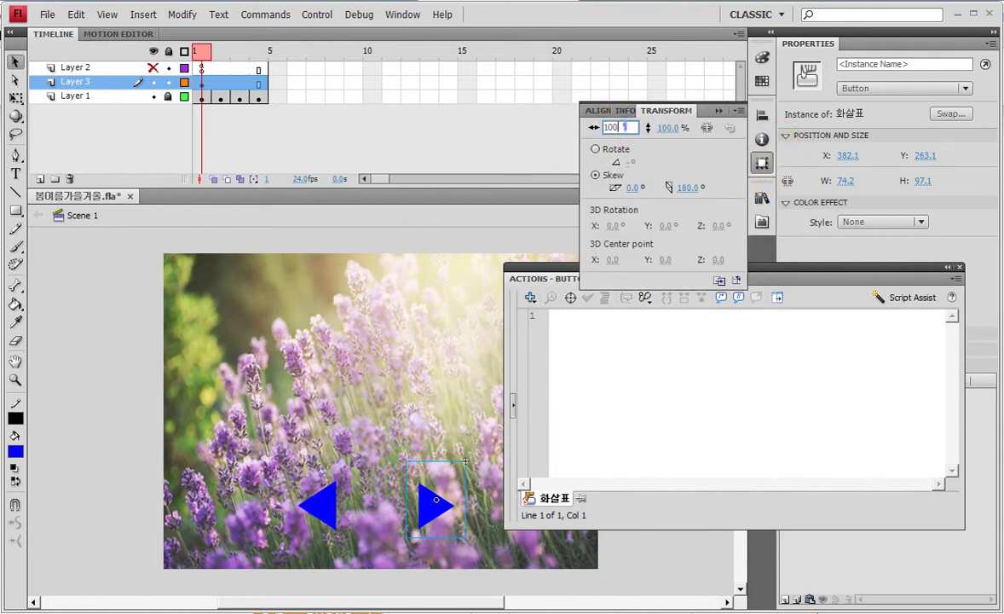
type("0")
key("Return")
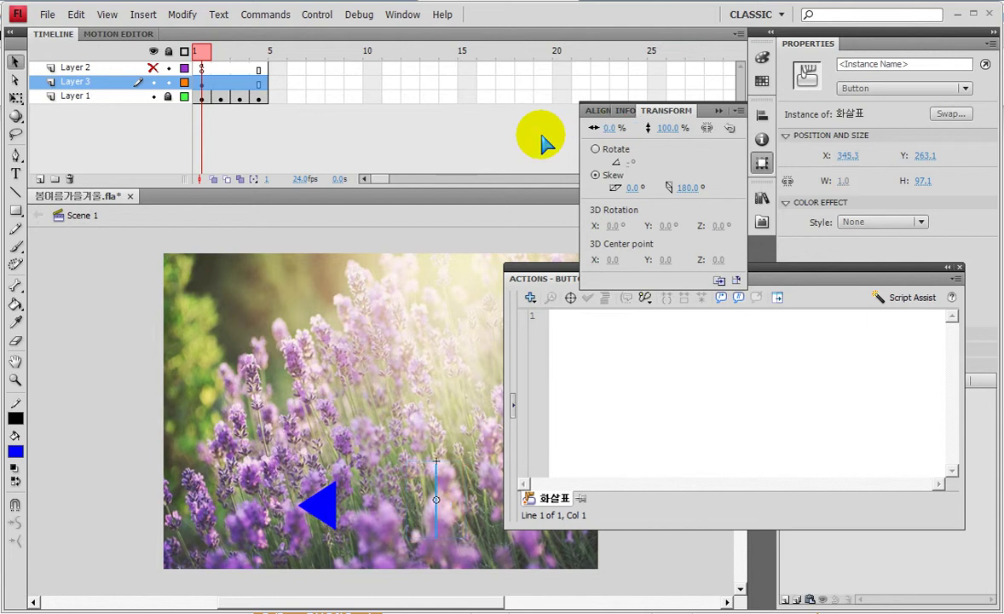
left_click(607, 128)
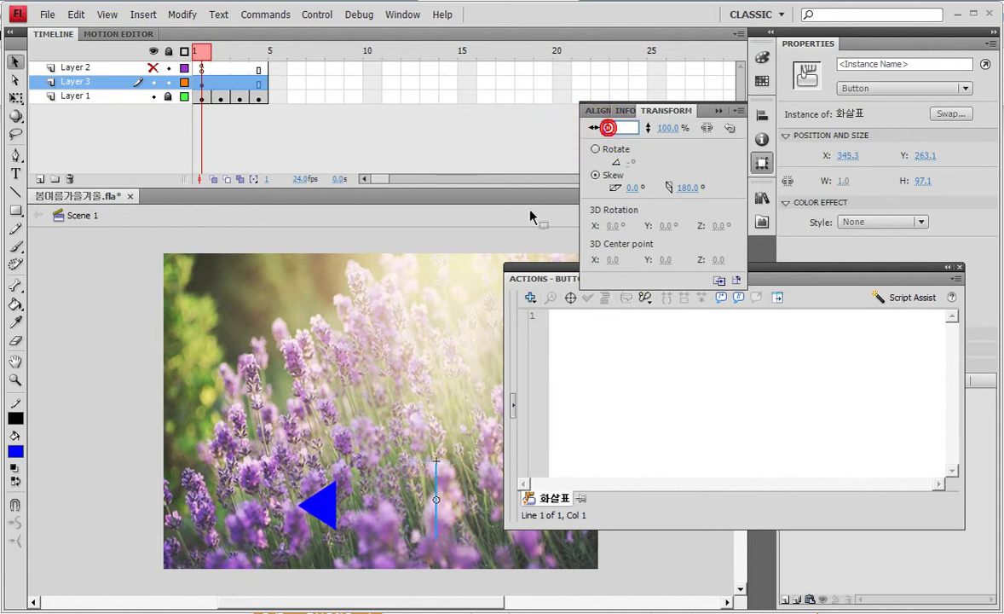
left_click(726, 128)
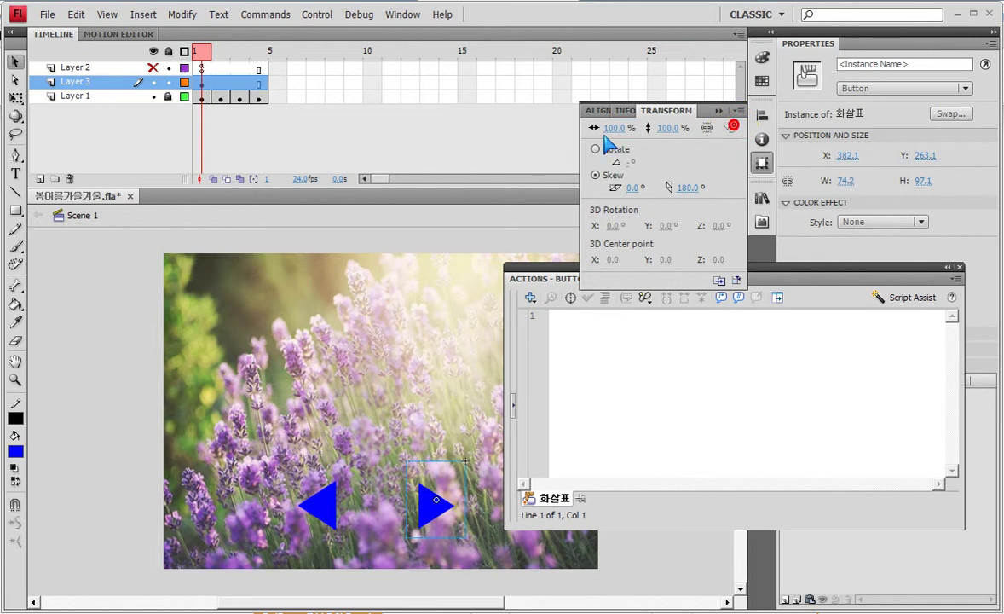
Step: Examine the horizontal scale of the right arrow and the transform values of the left arrow for comparison
left_click(608, 127)
type("100")
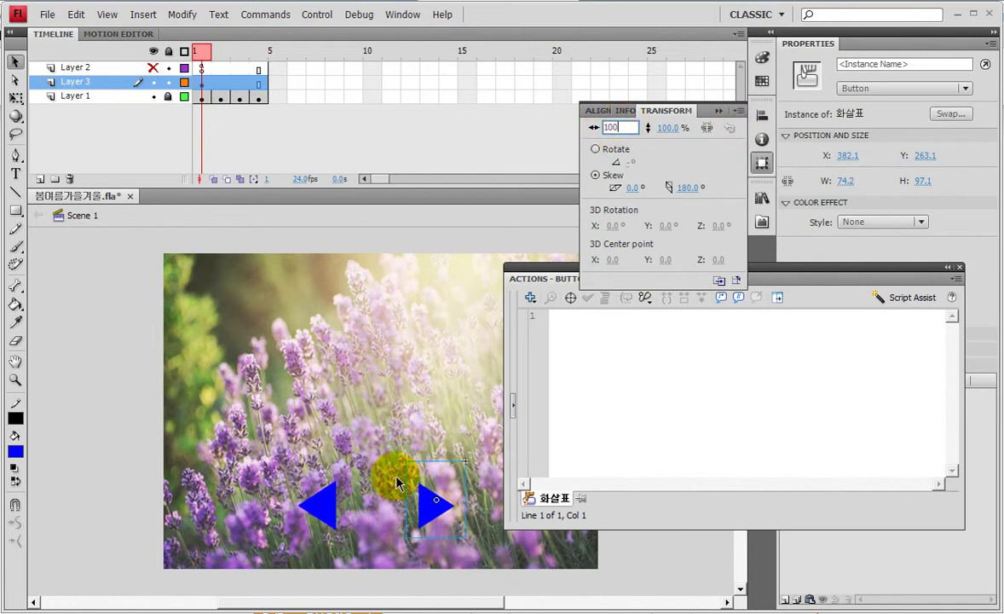
left_click(318, 500)
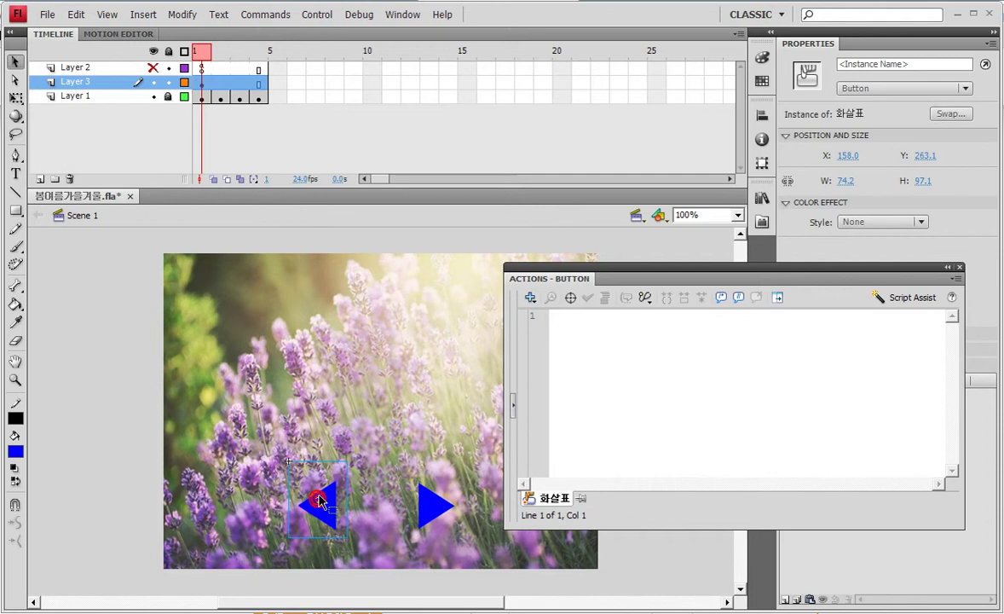
left_click(761, 163)
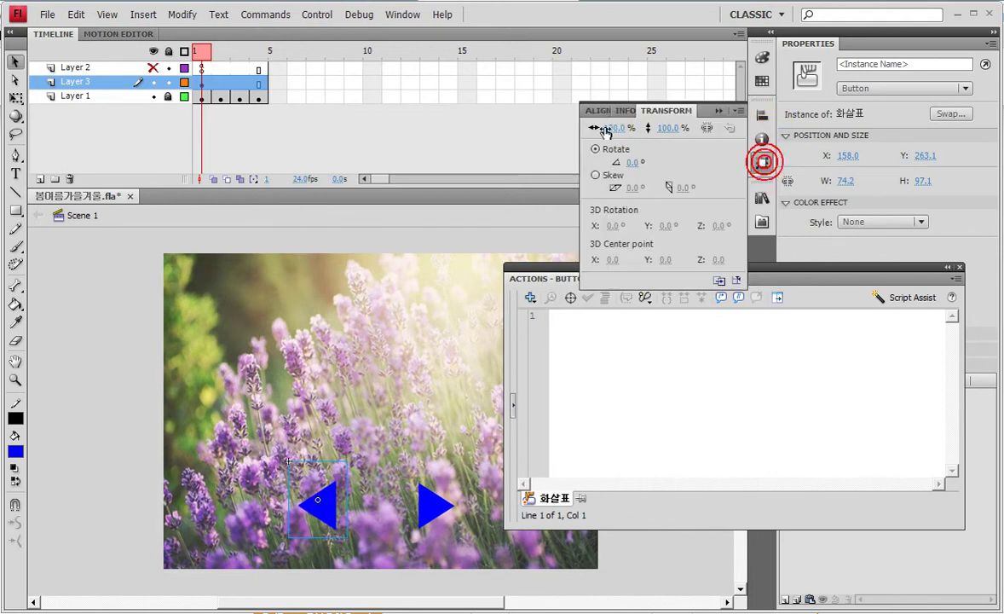
Step: Mirror the right arrow with a horizontal scale of -100%, and restore its scale to 100%
left_click(424, 498)
left_click(761, 162)
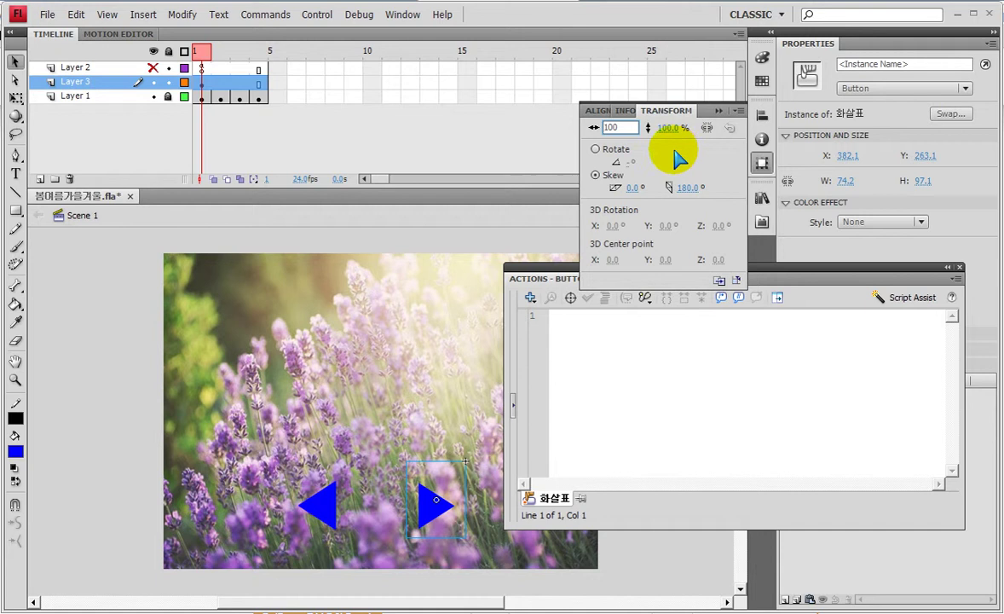
key("Home")
type("-")
key("Return")
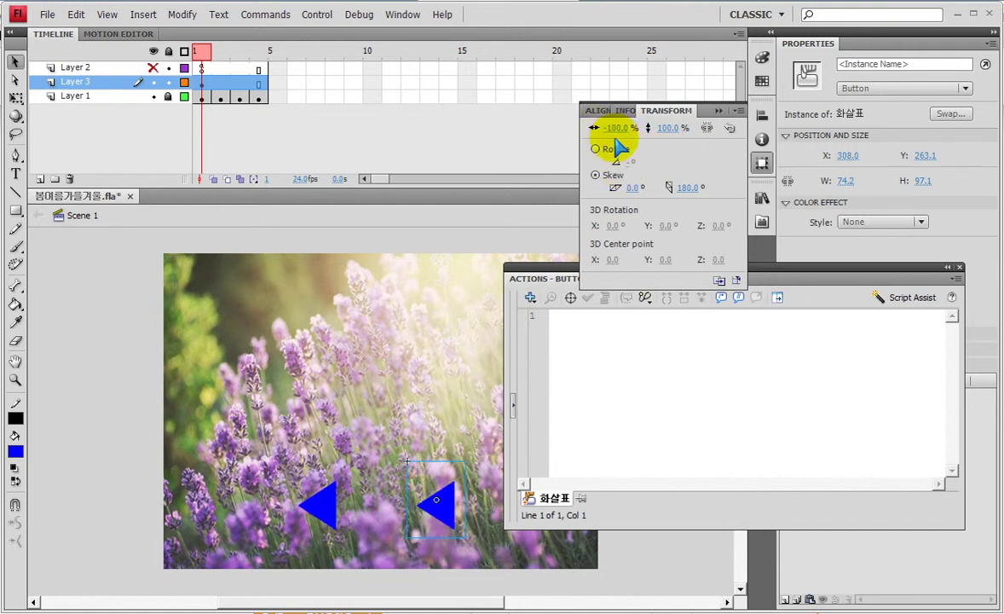
left_click(612, 128)
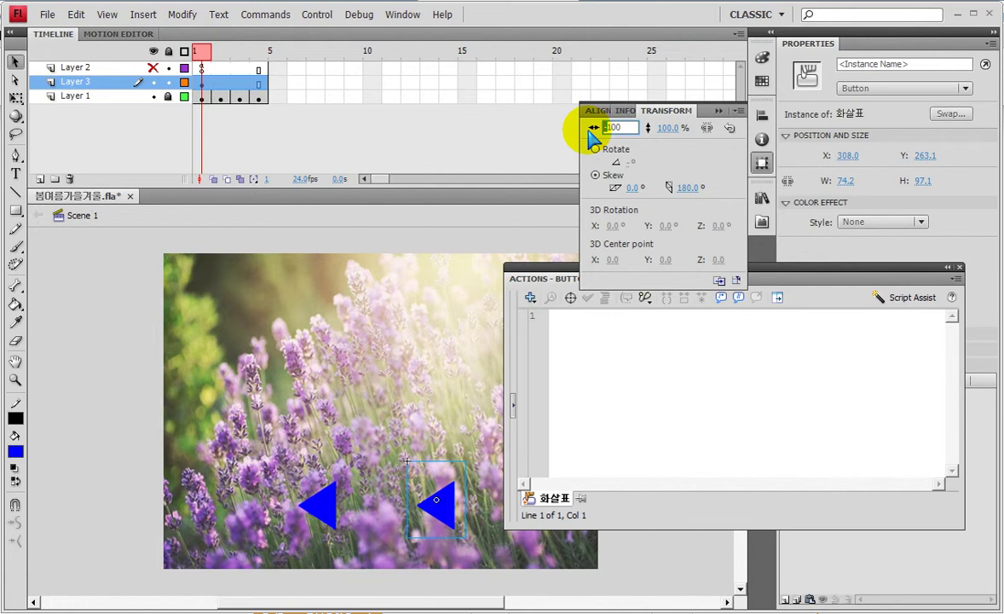
key("BackSpace")
key("Return")
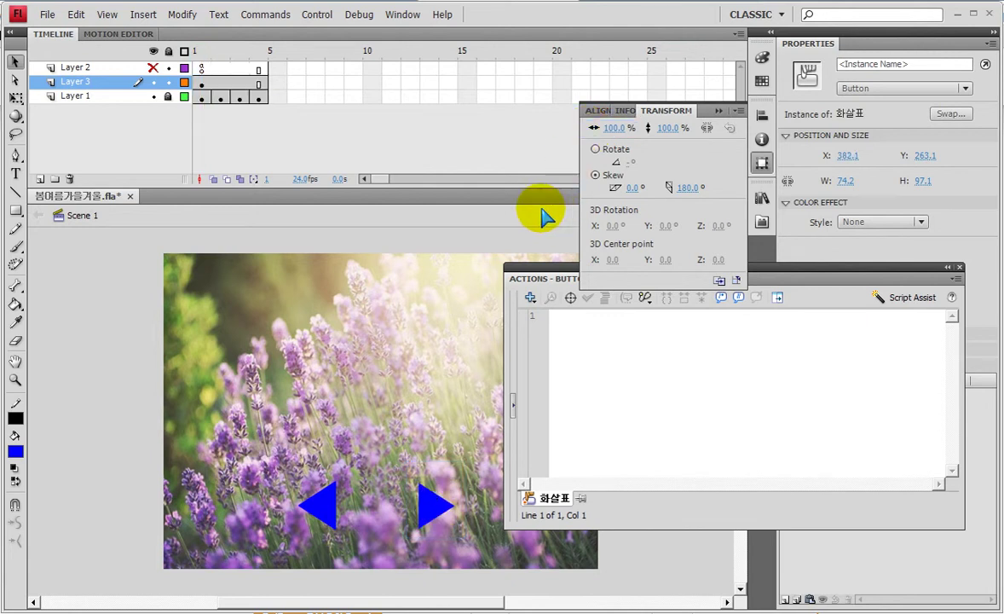
Step: Step ahead to frame 3 to check the arrows over the pictures, and return to frame 1 of Layer 3
key("period")
key("period")
left_click(195, 129)
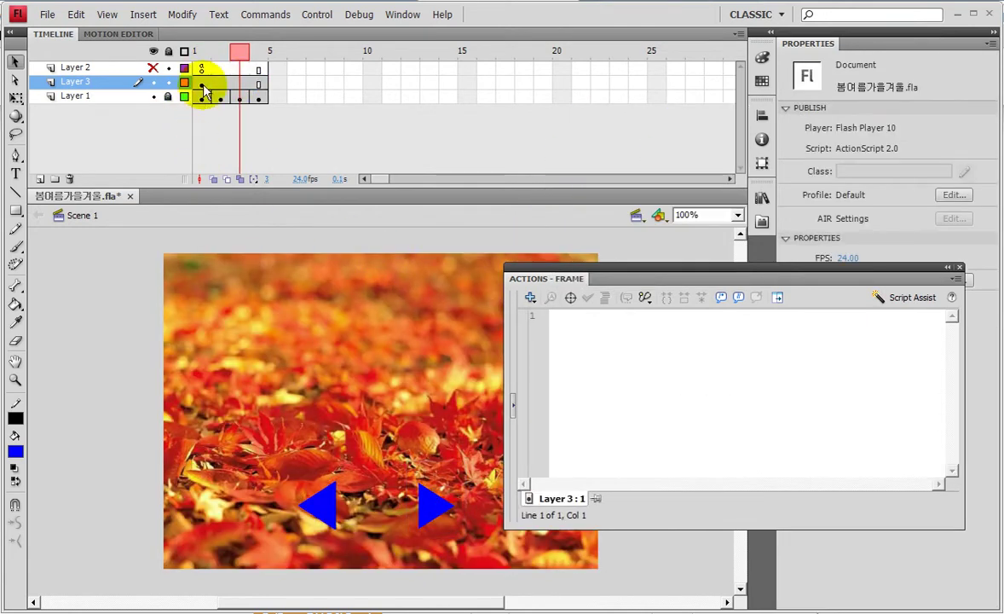
left_click(201, 82)
left_click(347, 385)
Step: Select the right arrow button on the stage, switch to Notepad, and move its window up clear of the arrows
left_click(454, 505)
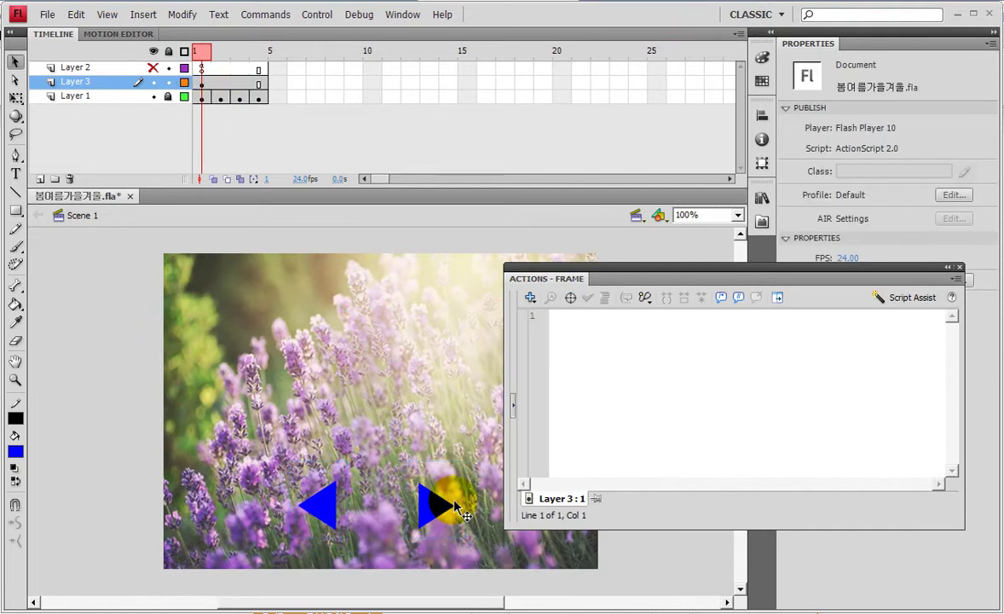
left_click(454, 505)
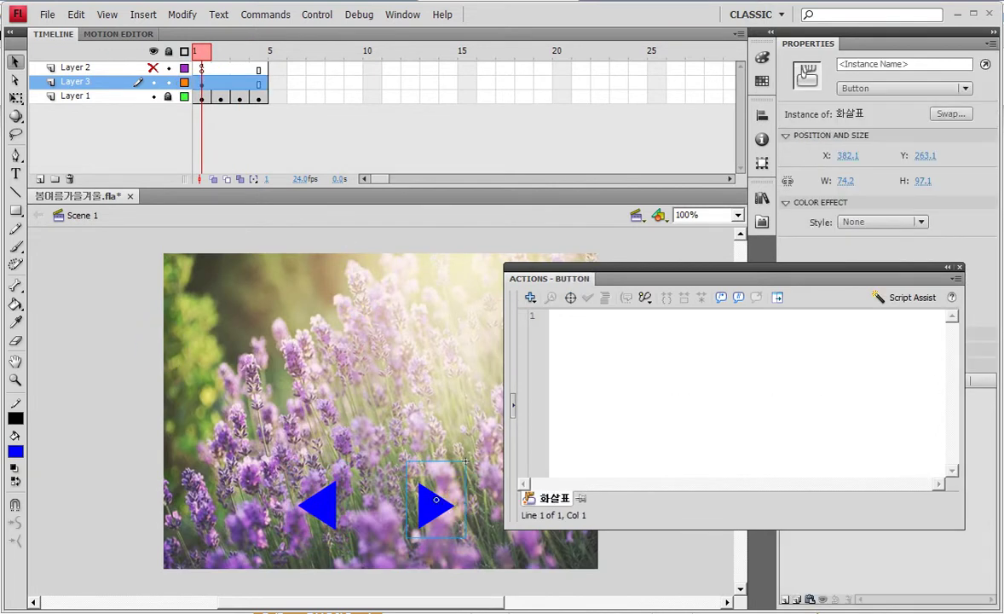
key("alt+Tab")
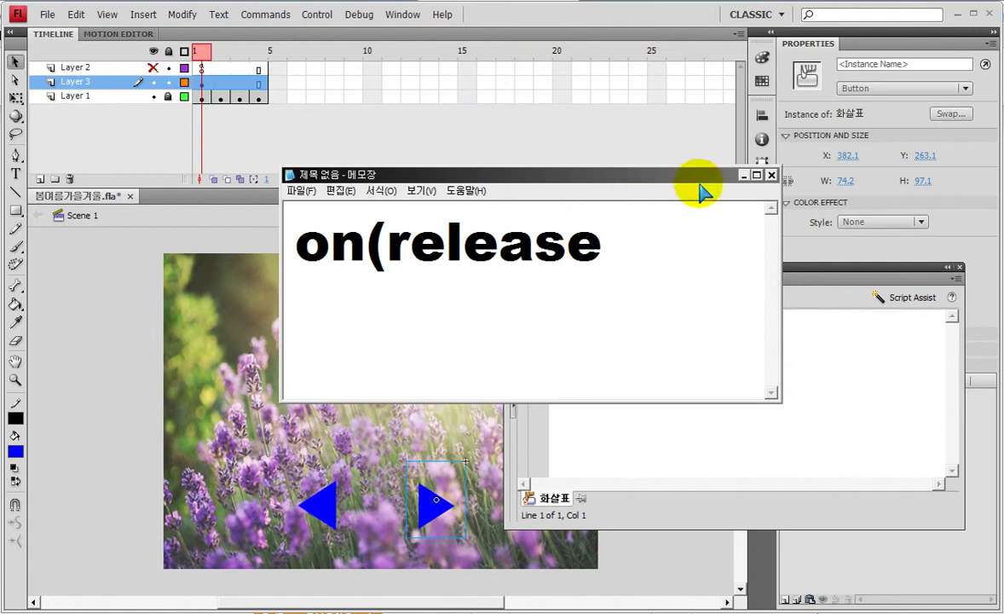
left_click_drag(673, 174, 621, 72)
left_click(421, 473)
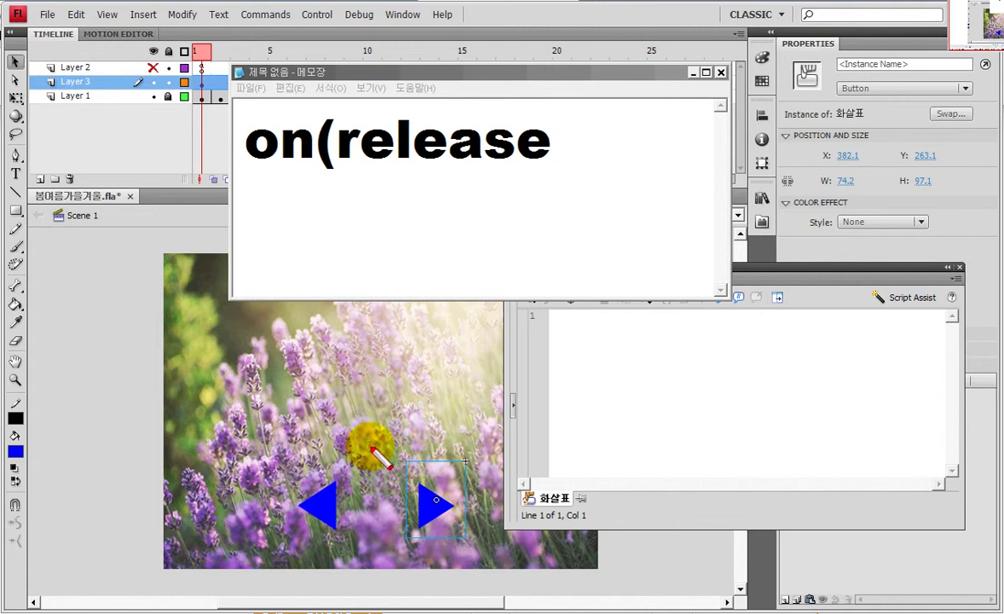
mouse_move(426, 503)
left_mouse_down()
mouse_move(572, 388)
mouse_move(586, 401)
left_mouse_up()
left_click_drag(533, 352, 588, 336)
key("Escape")
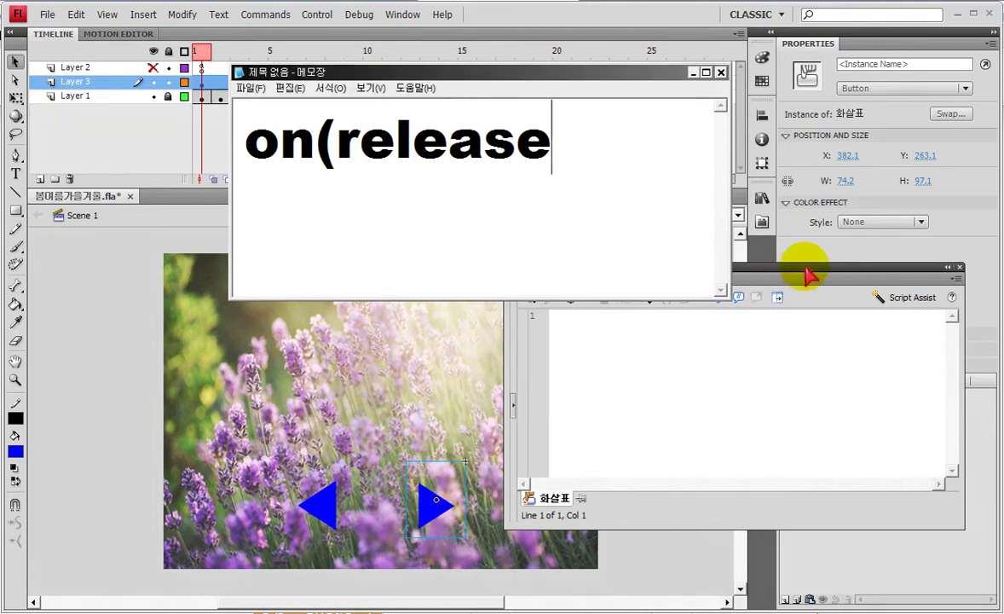
Step: Move the Actions panel for the selected arrow button down and away from the stage picture
left_click(777, 276)
left_click(537, 279)
left_click_drag(538, 279, 607, 394)
key("ctrl+shift+d")
mouse_move(652, 362)
left_mouse_down()
mouse_move(613, 368)
mouse_move(648, 362)
left_mouse_up()
left_click(455, 502)
mouse_move(487, 487)
left_mouse_down()
mouse_move(581, 448)
mouse_move(629, 446)
mouse_move(605, 429)
mouse_move(638, 452)
mouse_move(583, 496)
left_mouse_up()
key("Escape")
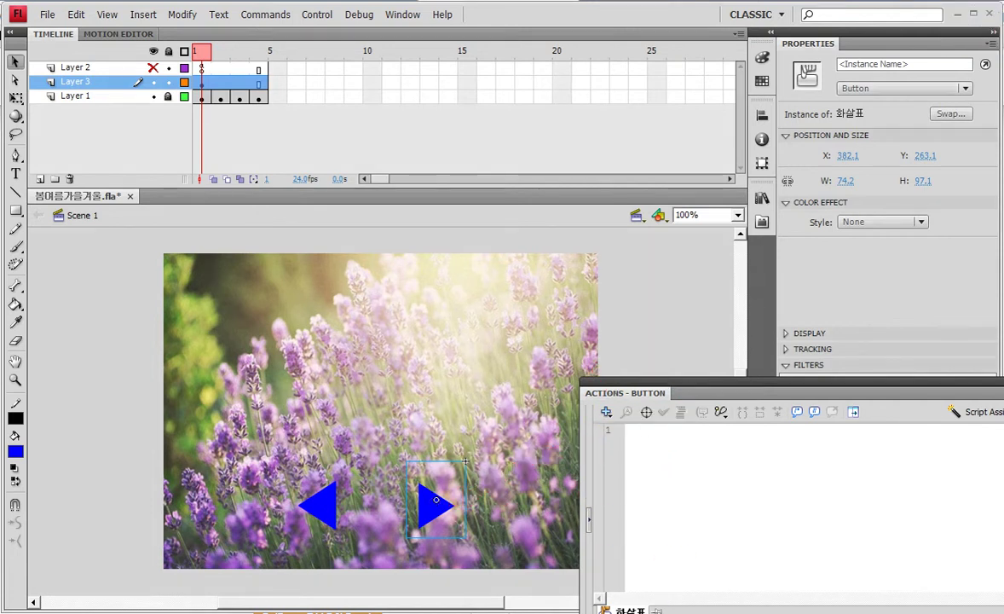
Step: Switch to Notepad, complete the event handler as on(release), and widen and reposition the window for a longer line
key("alt+Tab")
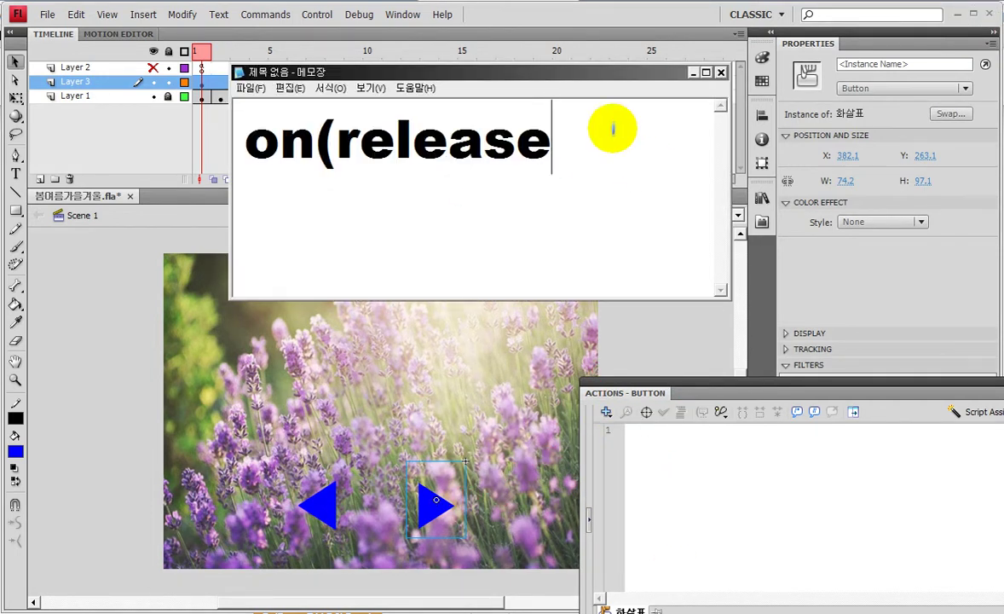
type(")")
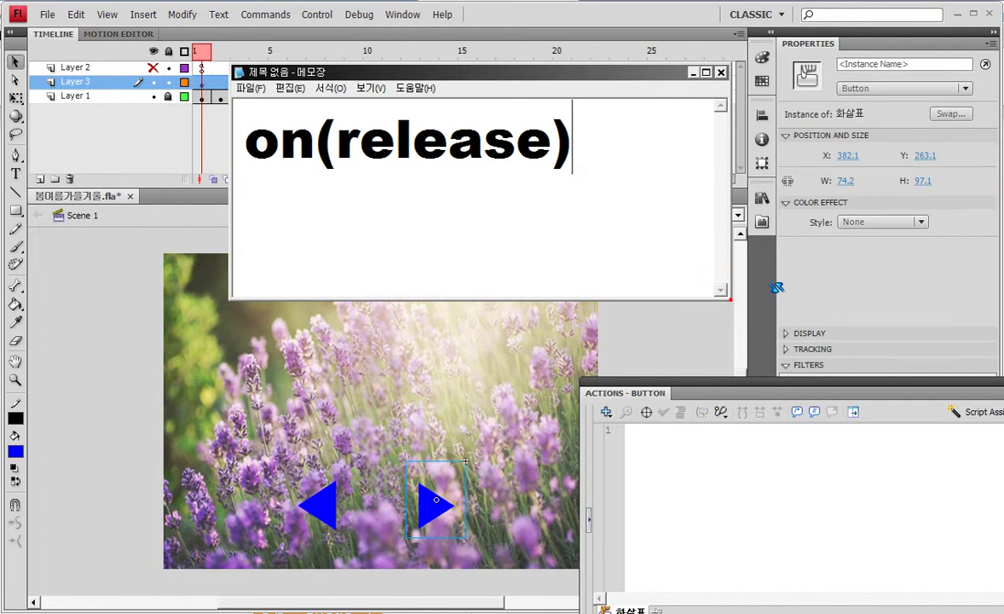
left_click_drag(726, 298, 923, 283)
left_click_drag(665, 76, 494, 85)
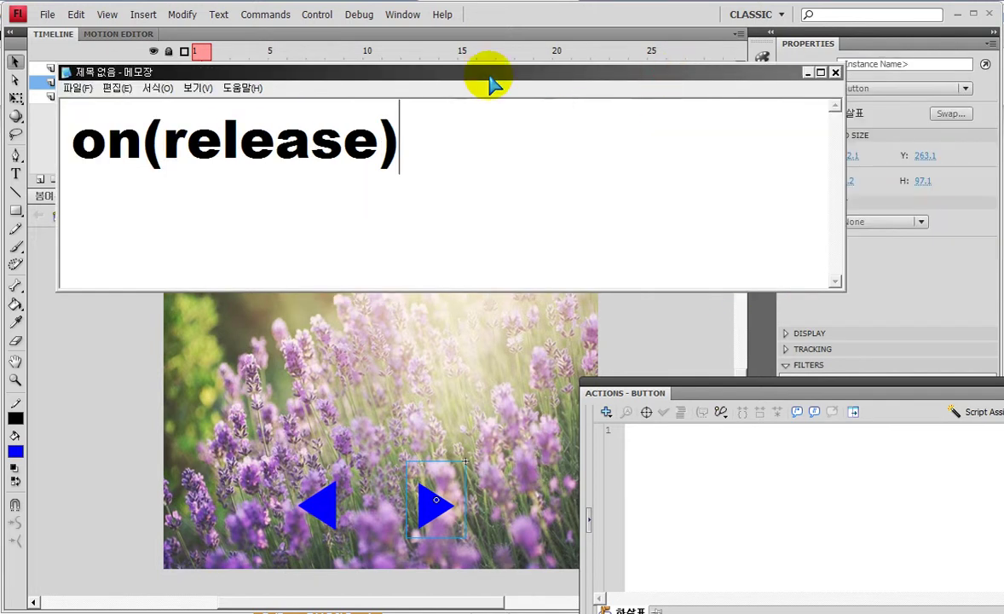
Step: Extend the handler in the note with a nextFrame action so it reads on(release){nextFrame()}
type("{")
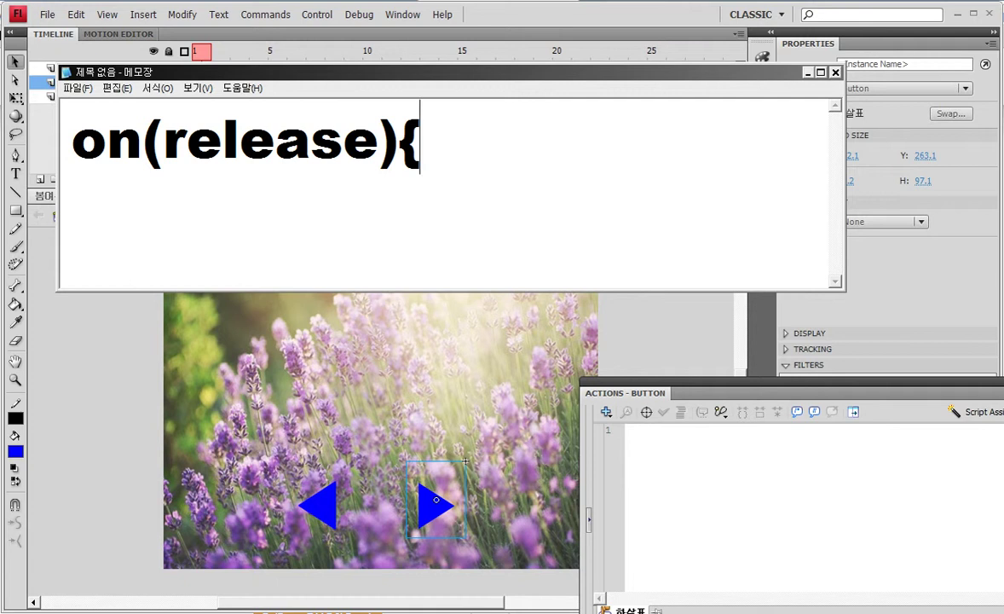
type("nextFro")
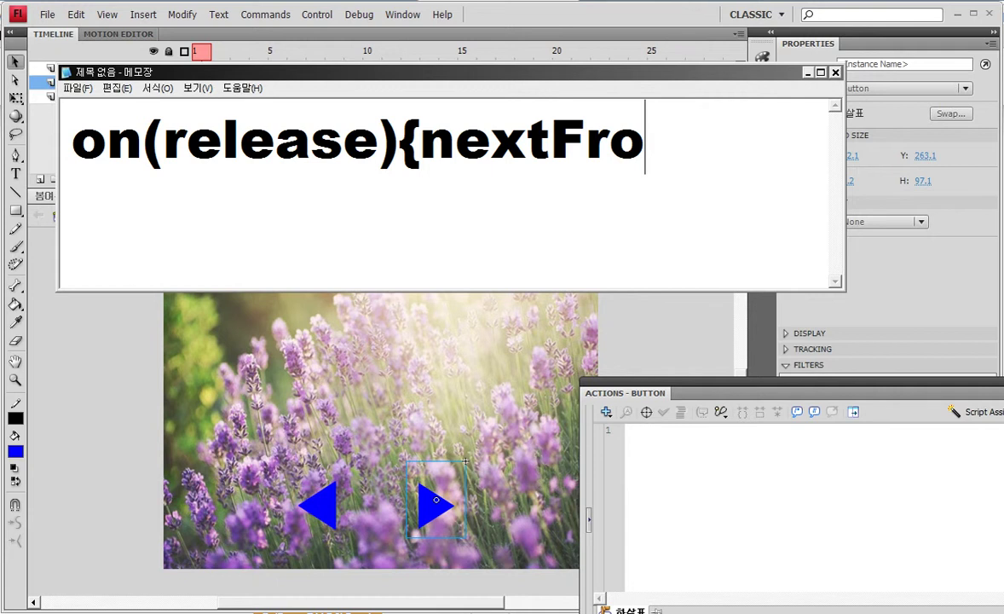
key("BackSpace")
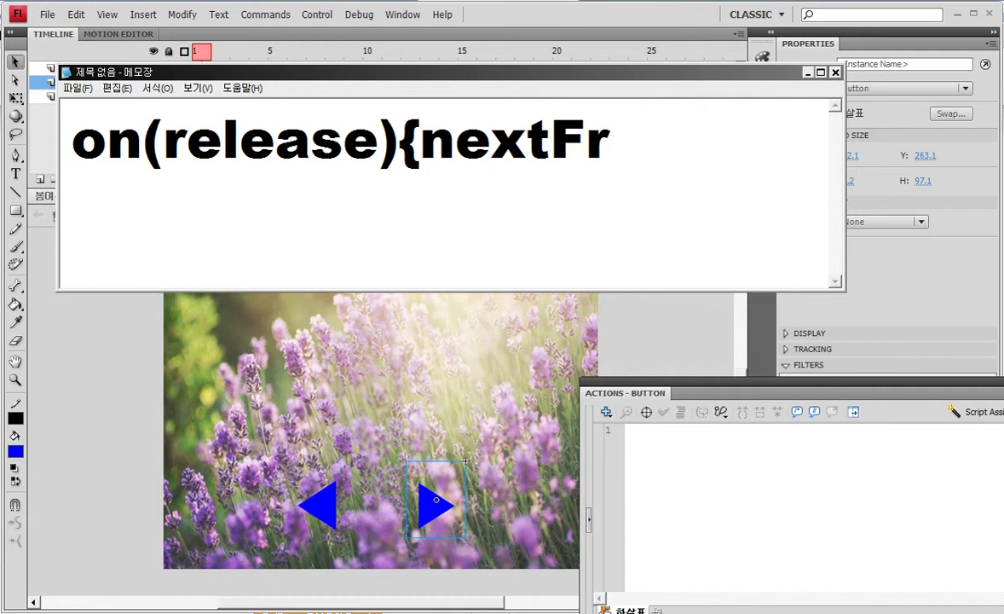
type("a")
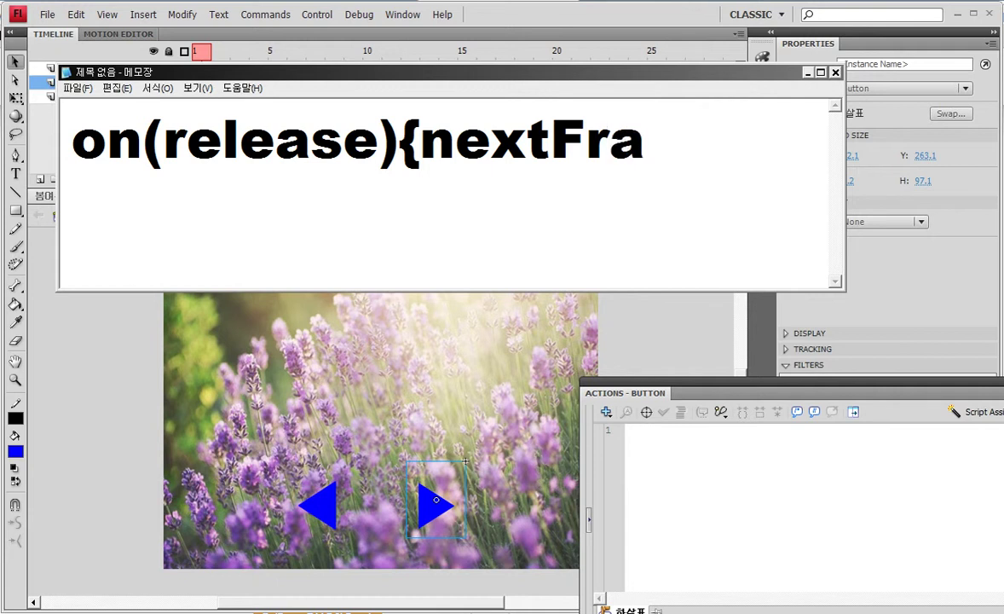
type("me()")
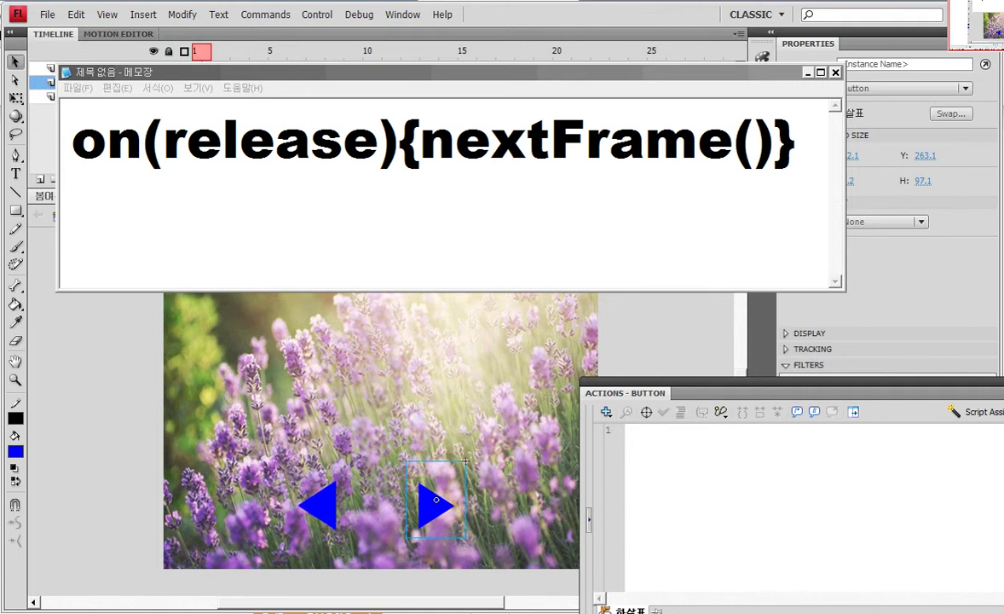
mouse_move(609, 231)
left_mouse_down()
mouse_move(579, 184)
mouse_move(558, 189)
mouse_move(550, 164)
mouse_move(595, 151)
left_mouse_up()
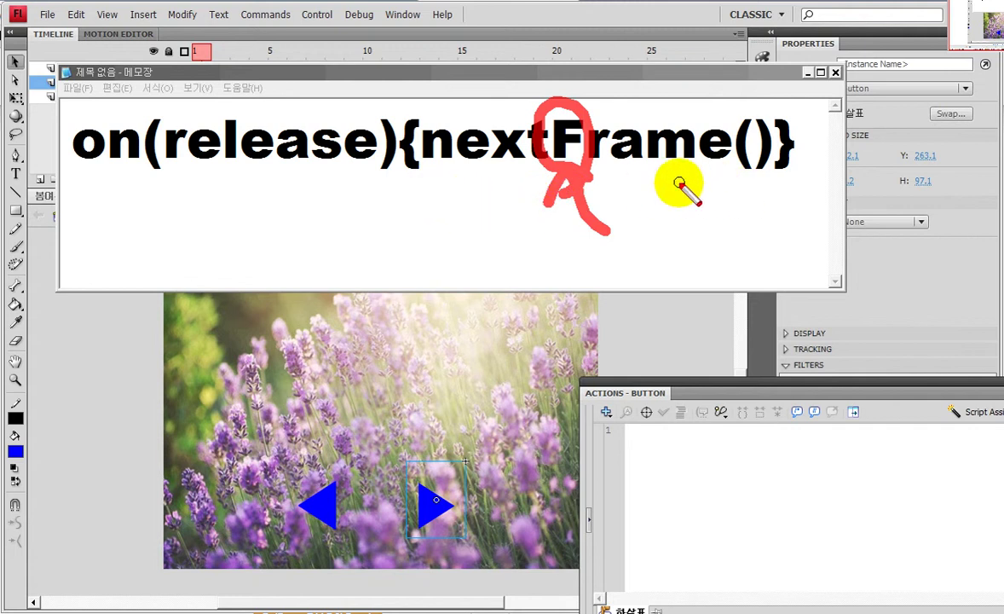
left_click_drag(730, 181, 749, 246)
left_click_drag(762, 184, 771, 247)
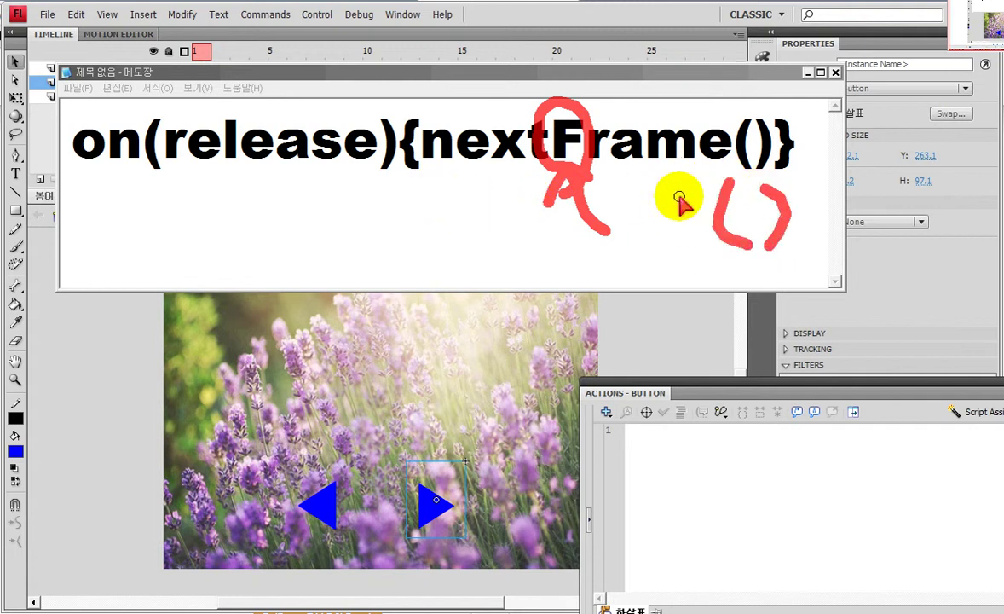
key("Escape")
left_click_drag(460, 179, 758, 180)
left_click(780, 207)
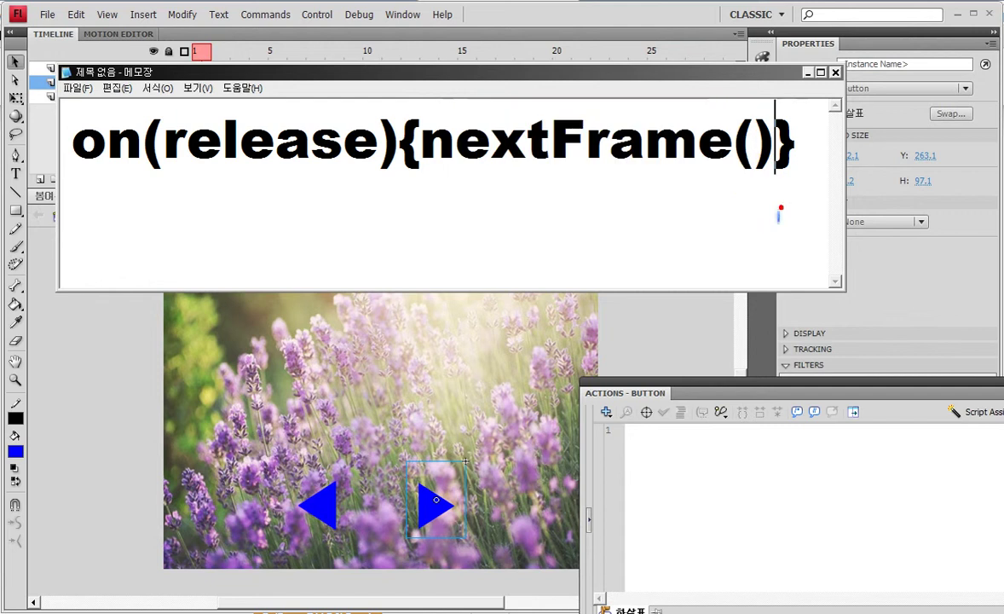
left_click(723, 250)
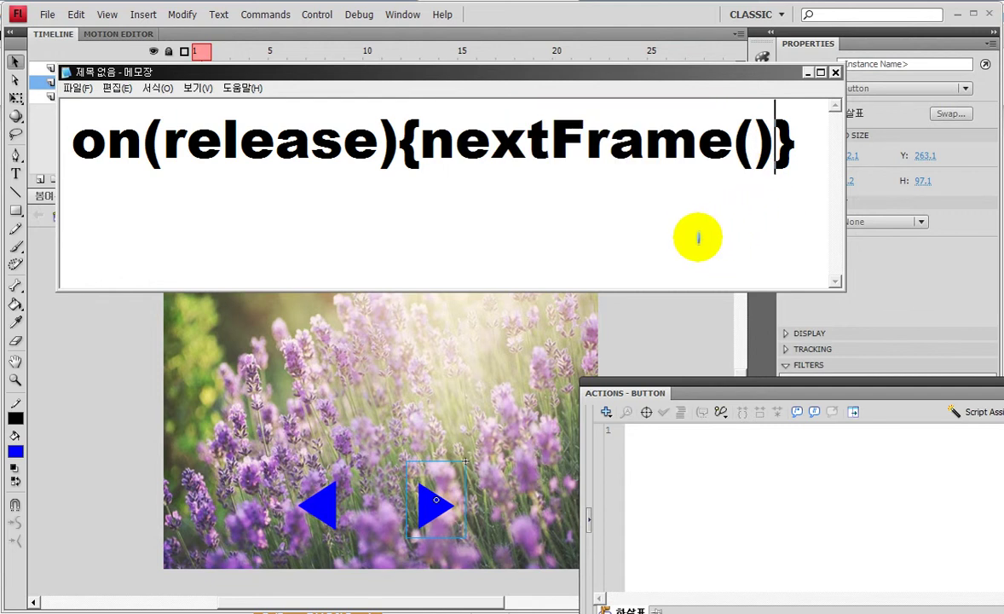
left_click(789, 232)
left_click(502, 264)
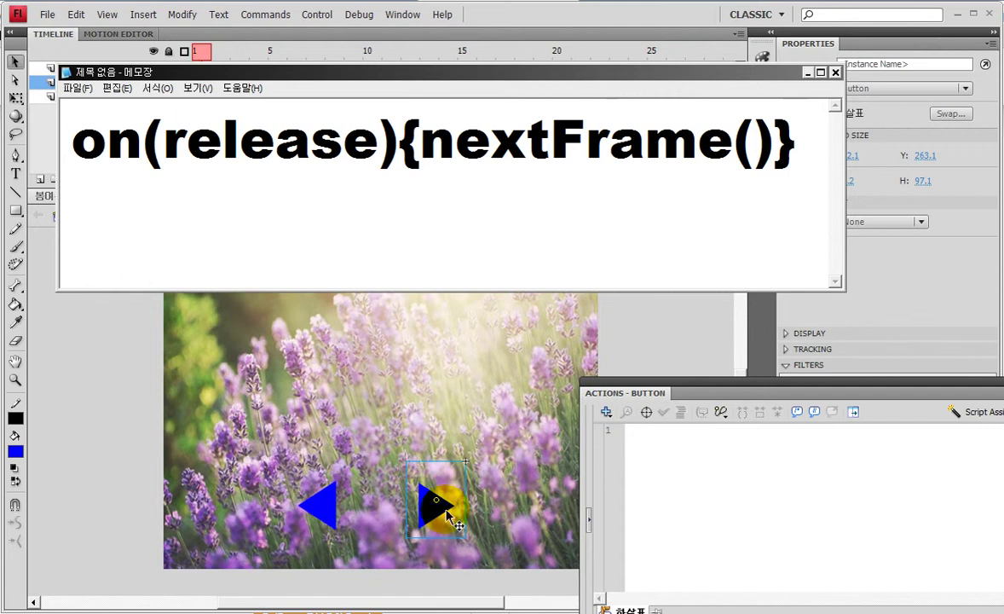
Step: Copy the on(release){nextFrame()} handler from the Notepad note into the script of the right arrow button
left_click(315, 501)
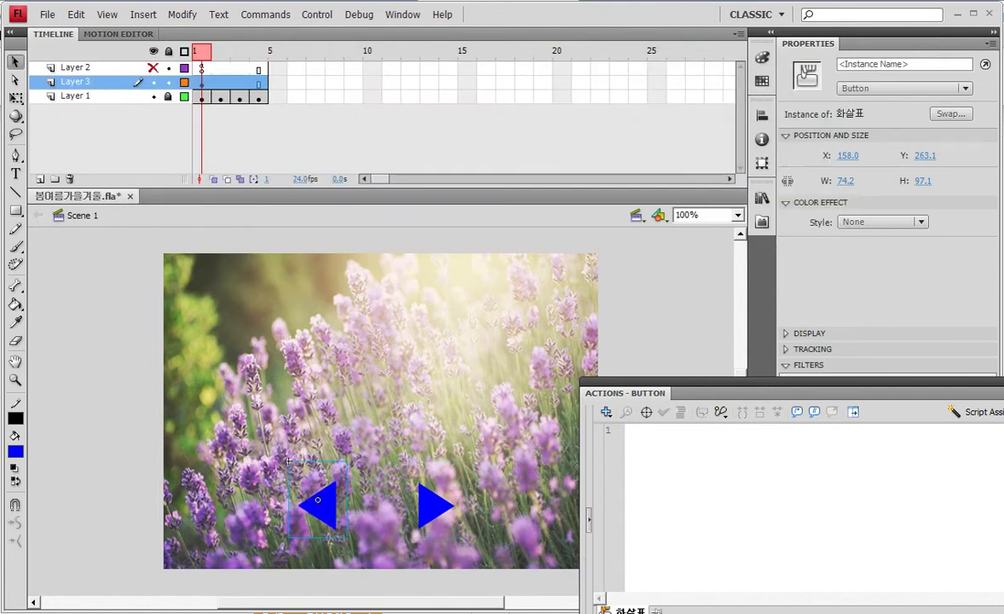
left_click(420, 510)
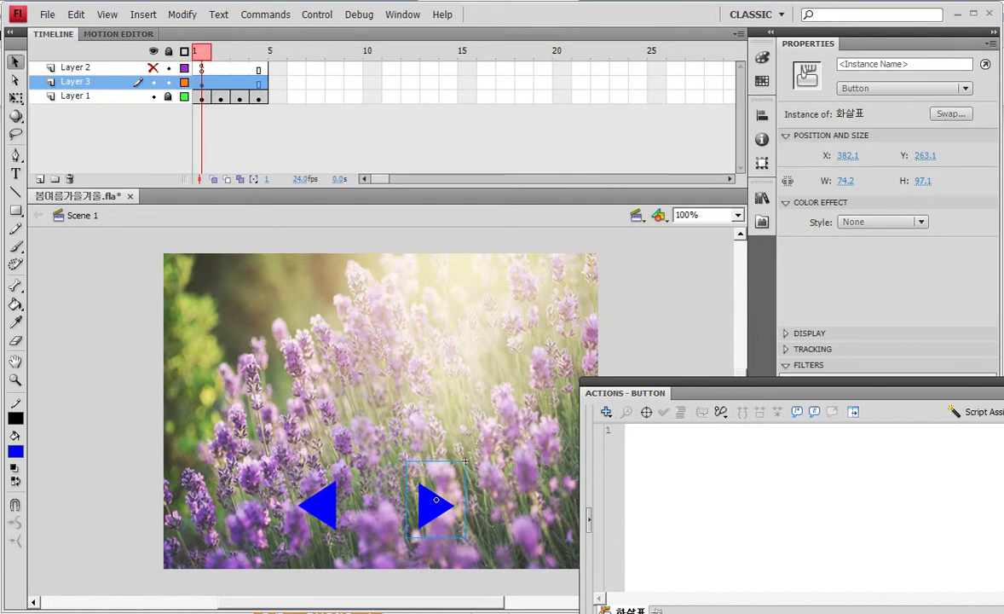
key("alt+Tab")
key("ctrl+a")
key("ctrl+c")
left_click(669, 452)
key("ctrl+v")
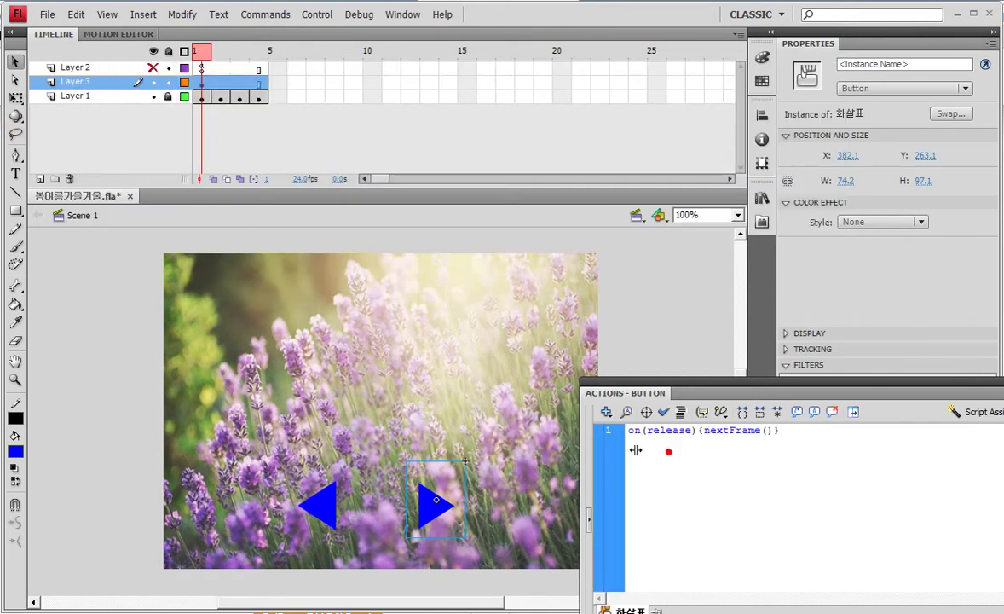
Step: Paste the same handler into the left arrow button's script and change its action to prevFrame, giving on(release){prevFrame()}
left_click(322, 502)
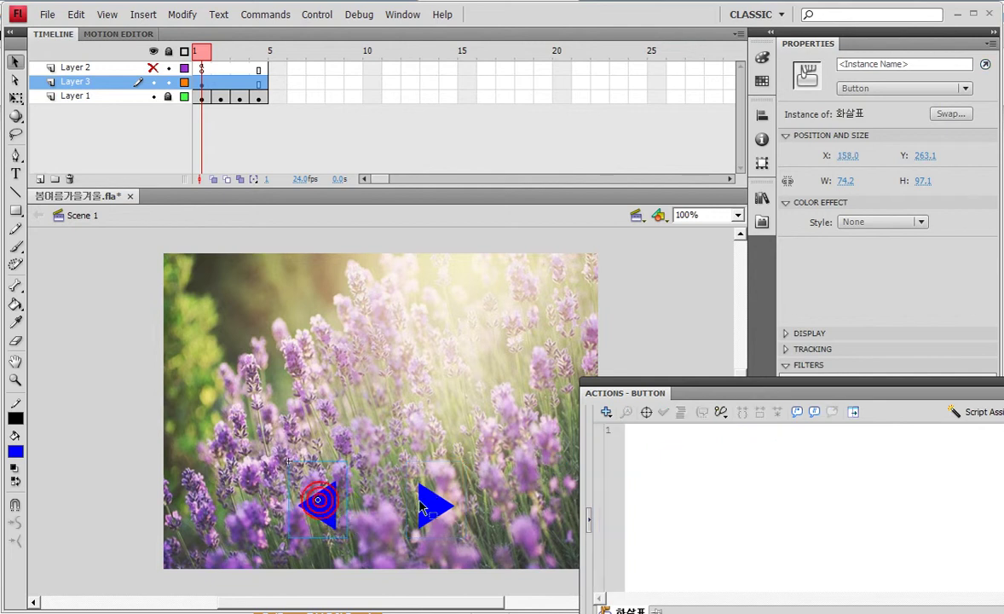
left_click(706, 482)
key("ctrl+v")
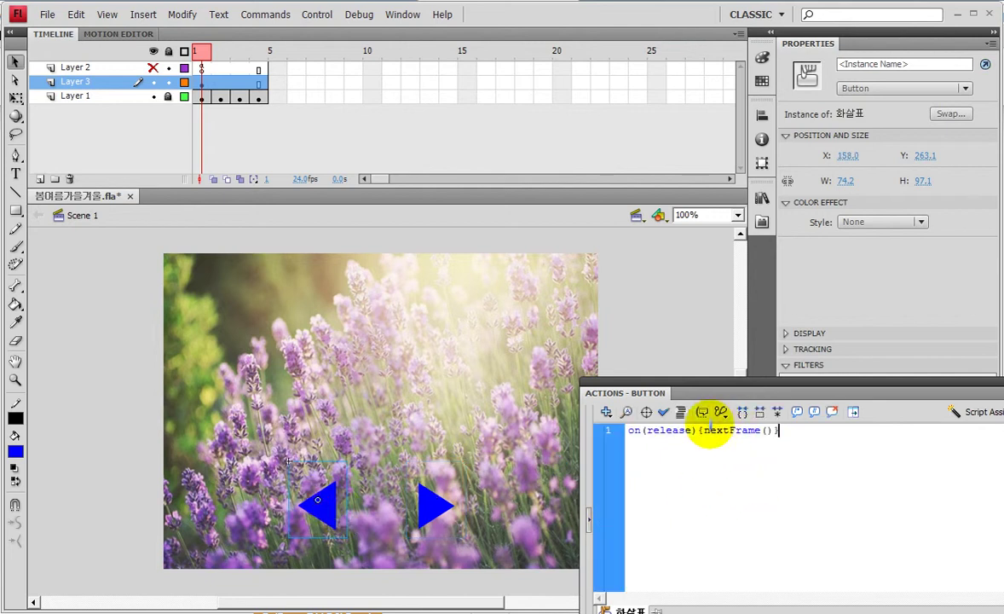
left_click_drag(704, 430, 728, 431)
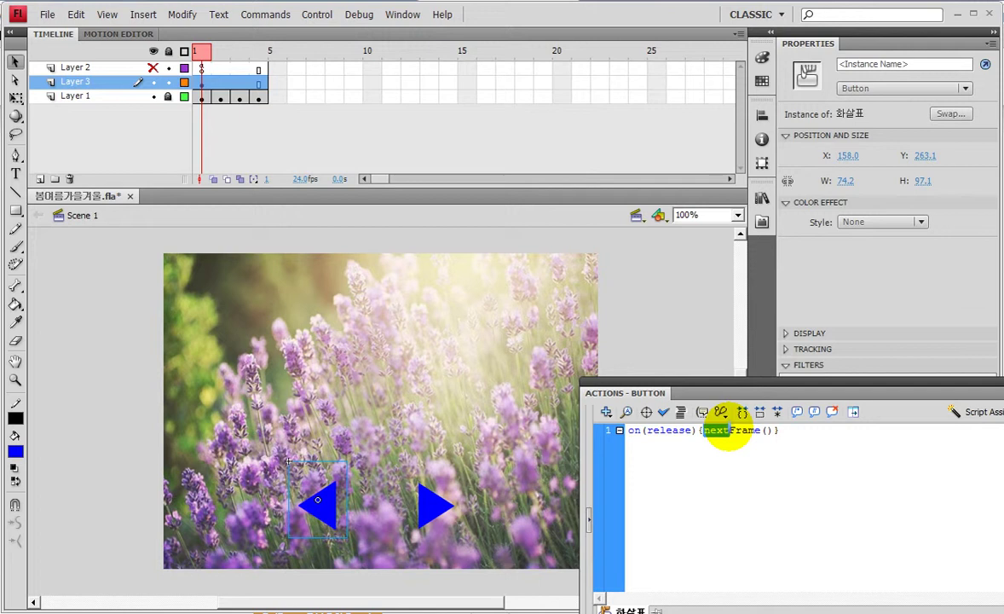
type("prev")
left_click(829, 440)
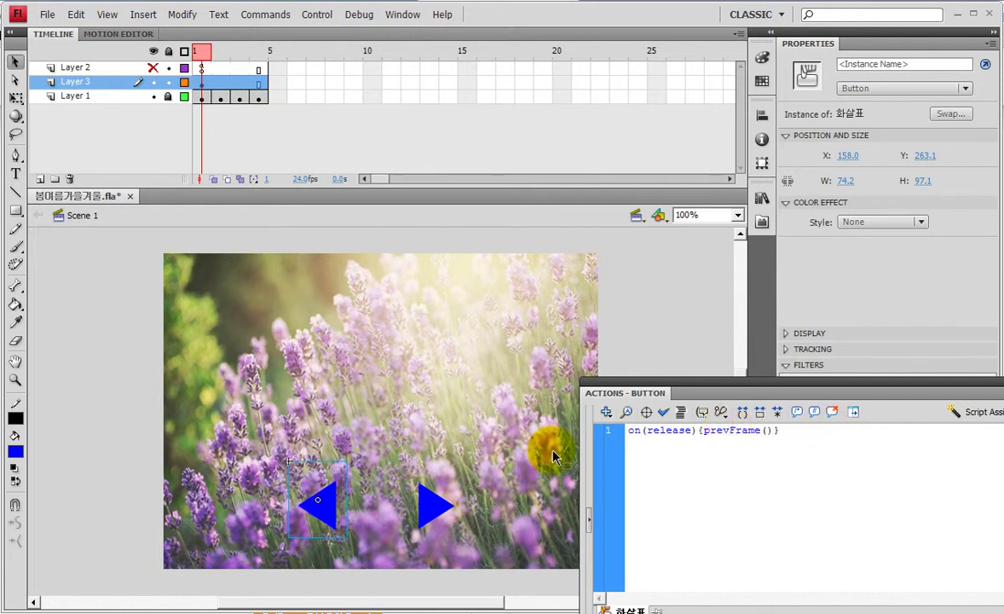
Step: Copy the left arrow's whole script, switch to Notepad, and replace the note's text with it
key("ctrl+a")
key("ctrl+c")
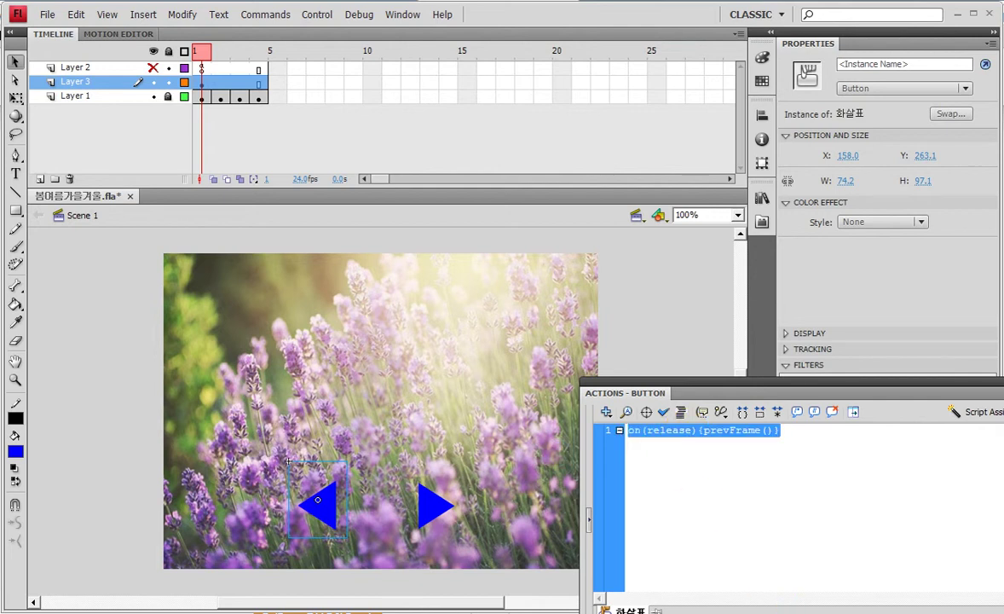
key("alt+Tab")
key("ctrl+v")
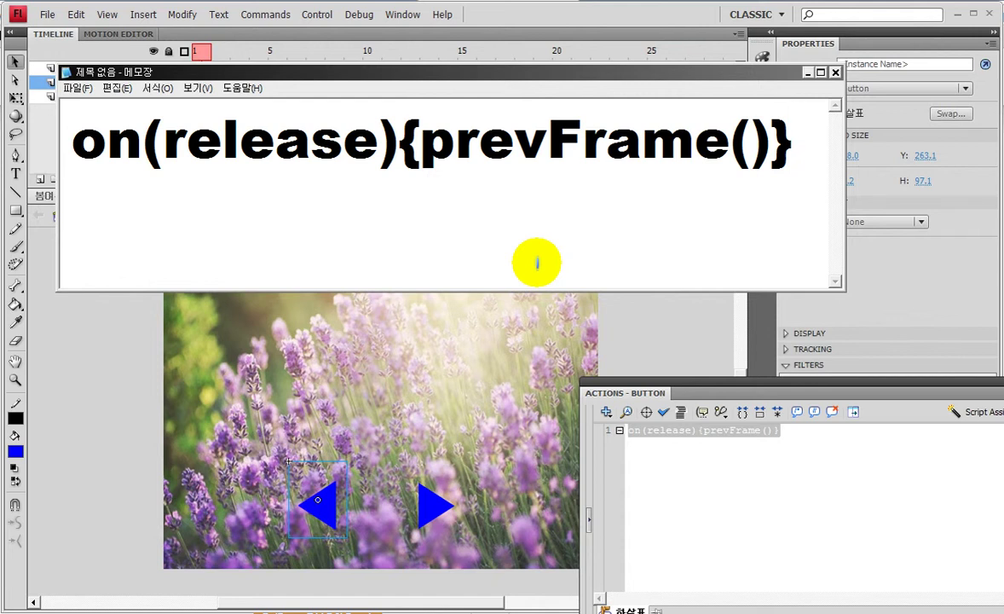
Step: Deselect the arrow, test the movie by stepping forward and back through the season pictures with both arrow buttons, and close the preview
left_click(113, 388)
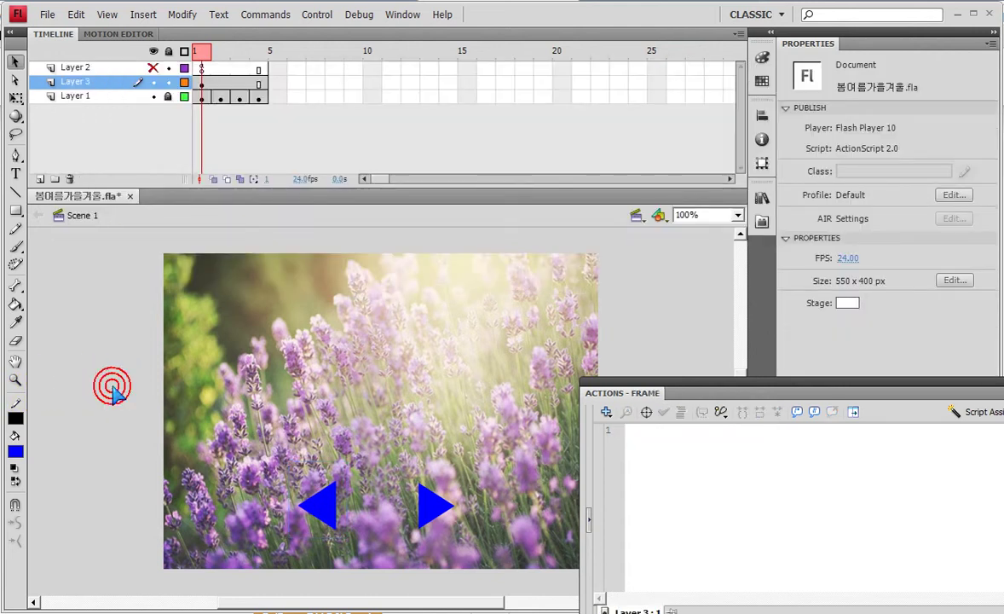
key("ctrl+Return")
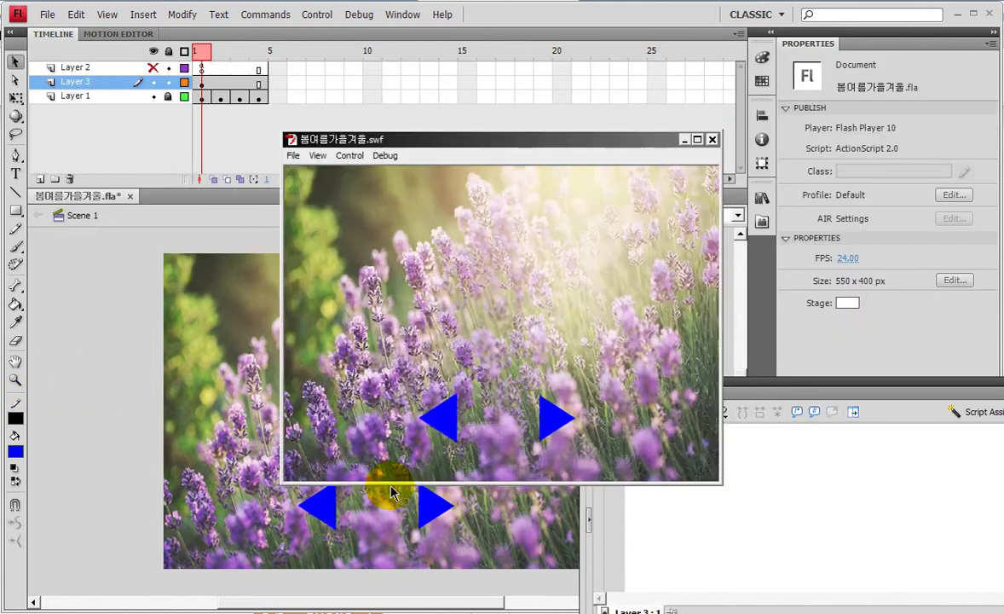
left_click(558, 421)
left_click(558, 421)
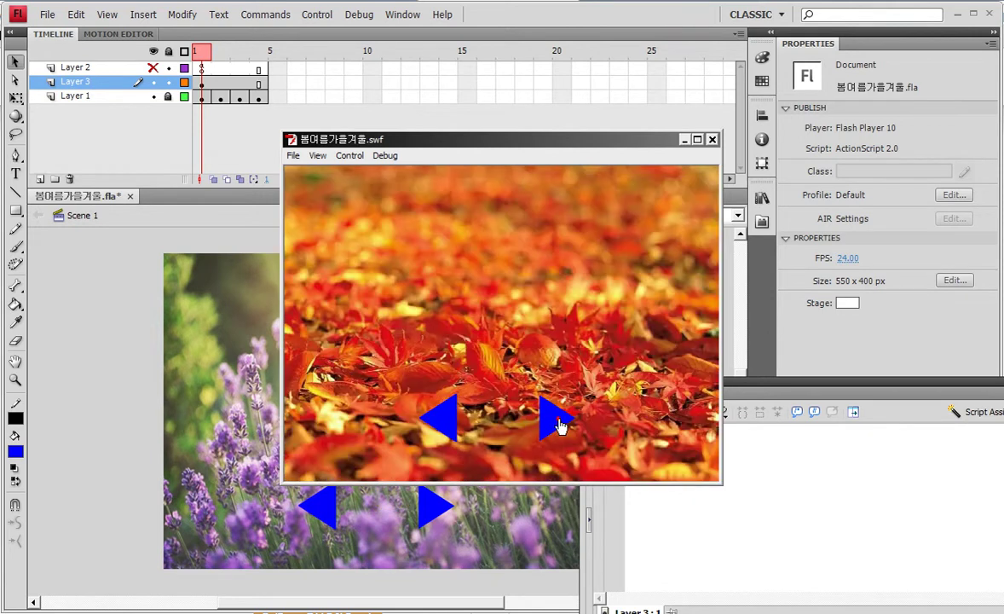
left_click(559, 426)
left_click(449, 426)
left_click(450, 427)
left_click(451, 428)
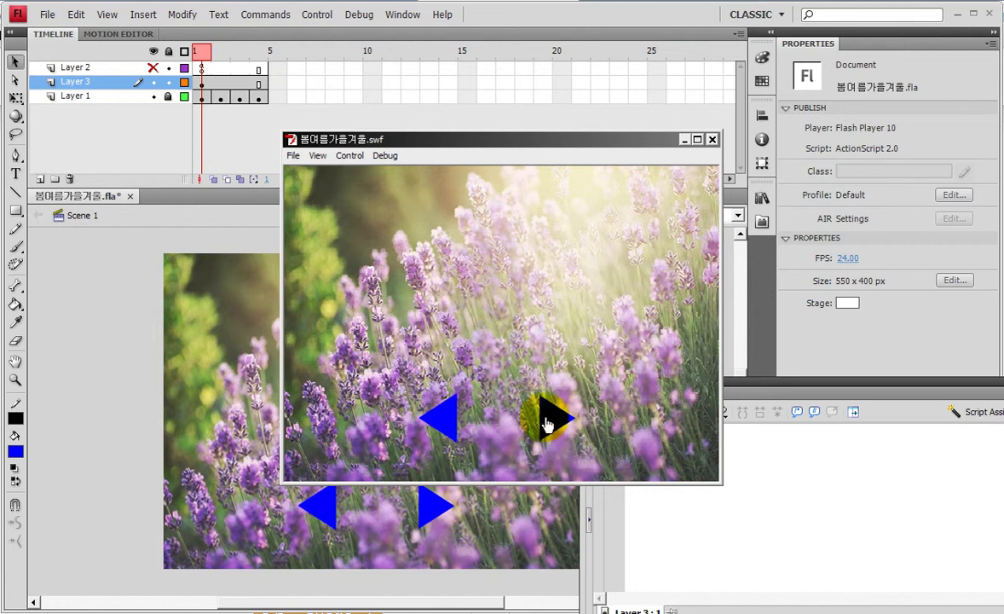
left_click(552, 419)
left_click(552, 421)
left_click(552, 423)
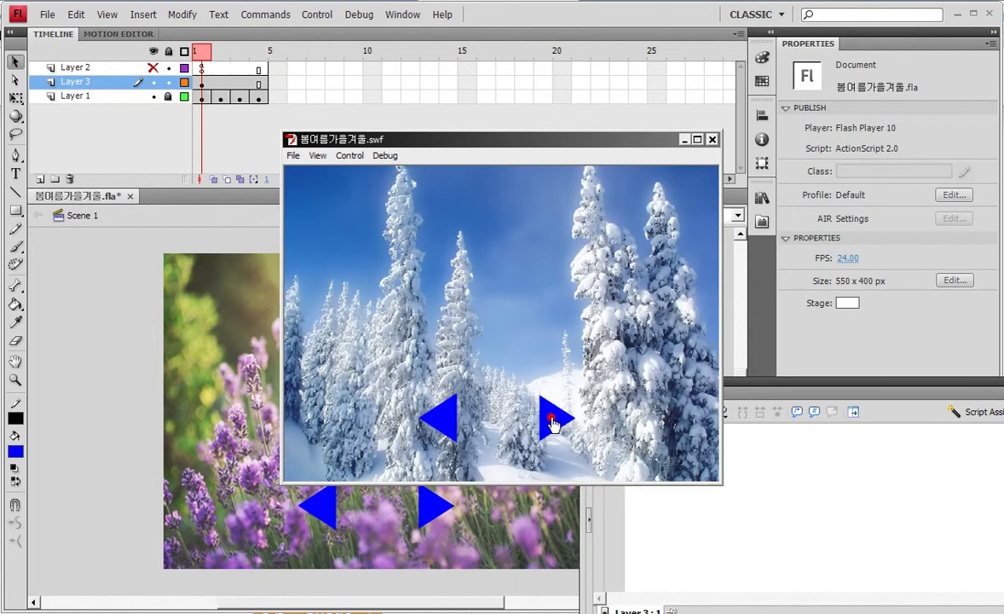
left_click(448, 419)
left_click(449, 420)
left_click(449, 419)
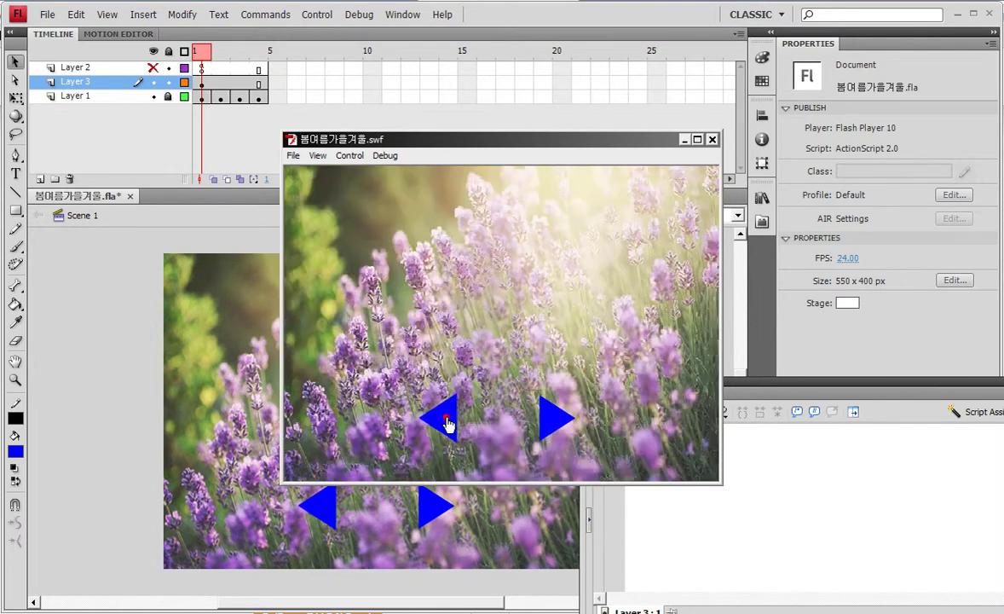
left_click(547, 416)
left_click(547, 416)
left_click(547, 416)
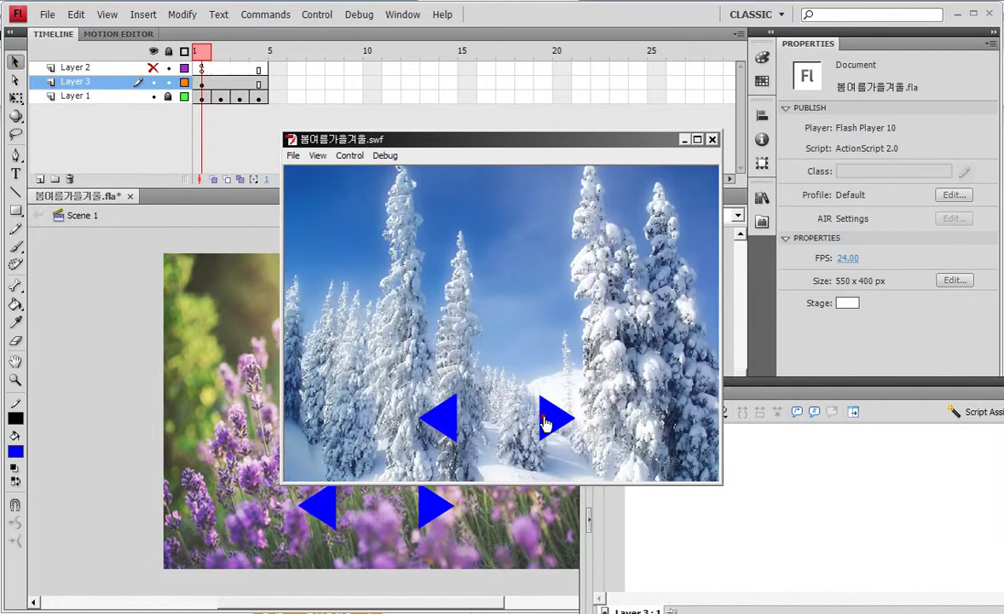
left_click(445, 420)
left_click(446, 420)
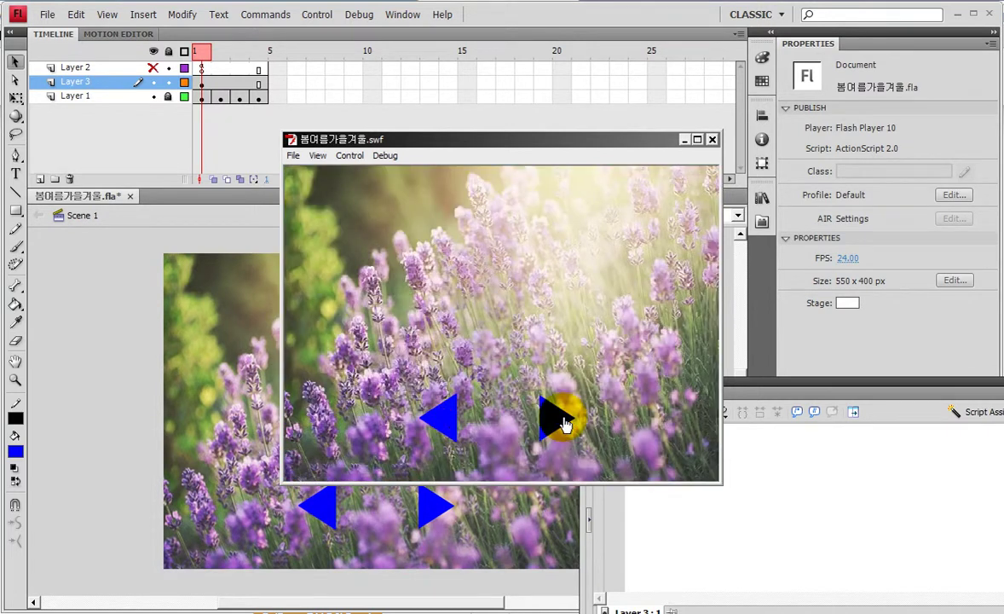
left_click(554, 418)
left_click(554, 418)
left_click(445, 418)
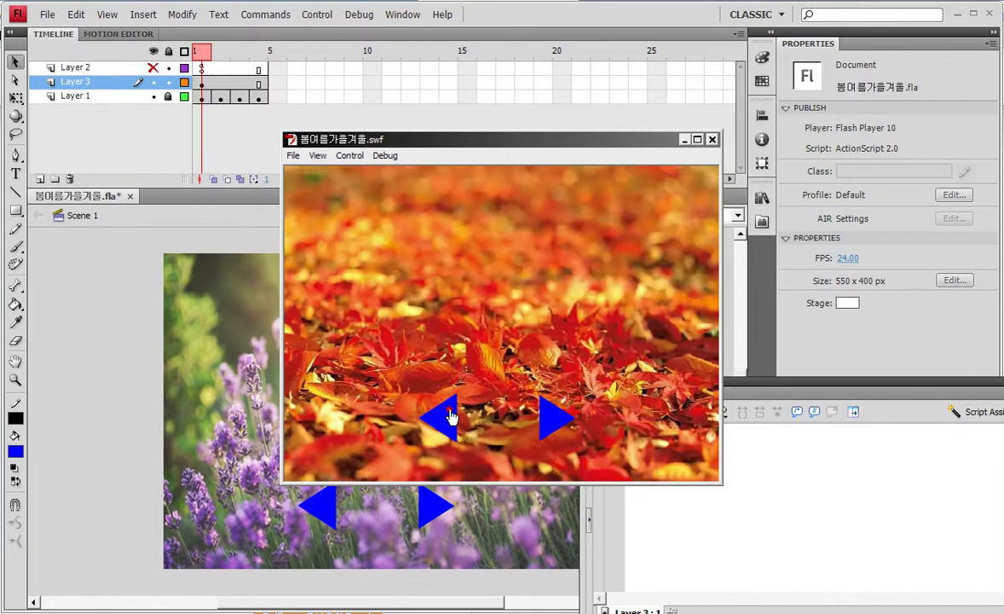
left_click(446, 418)
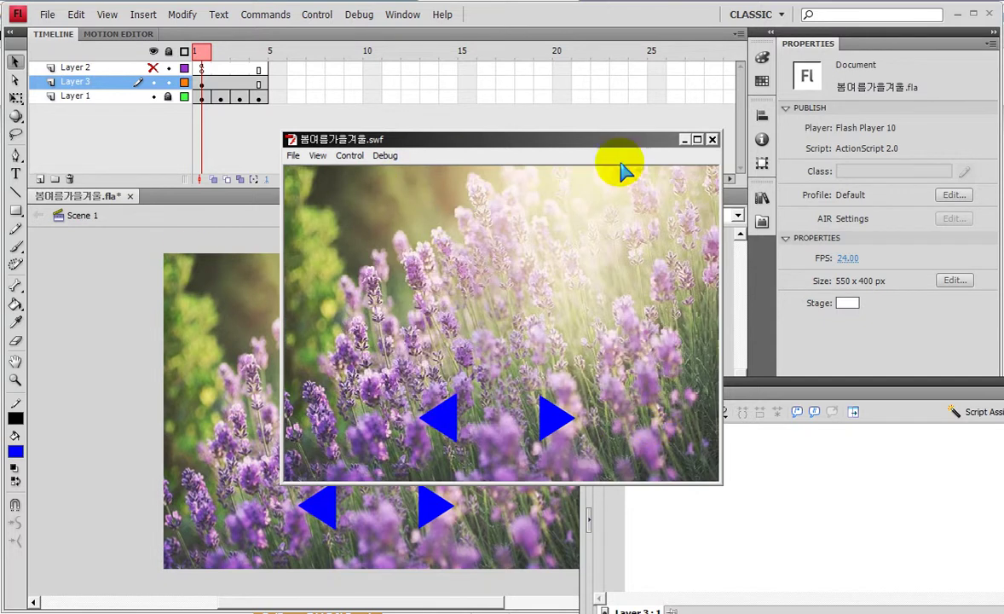
left_click(712, 139)
Step: Review the scripts attached to the right arrow button and the left arrow button
left_click(432, 505)
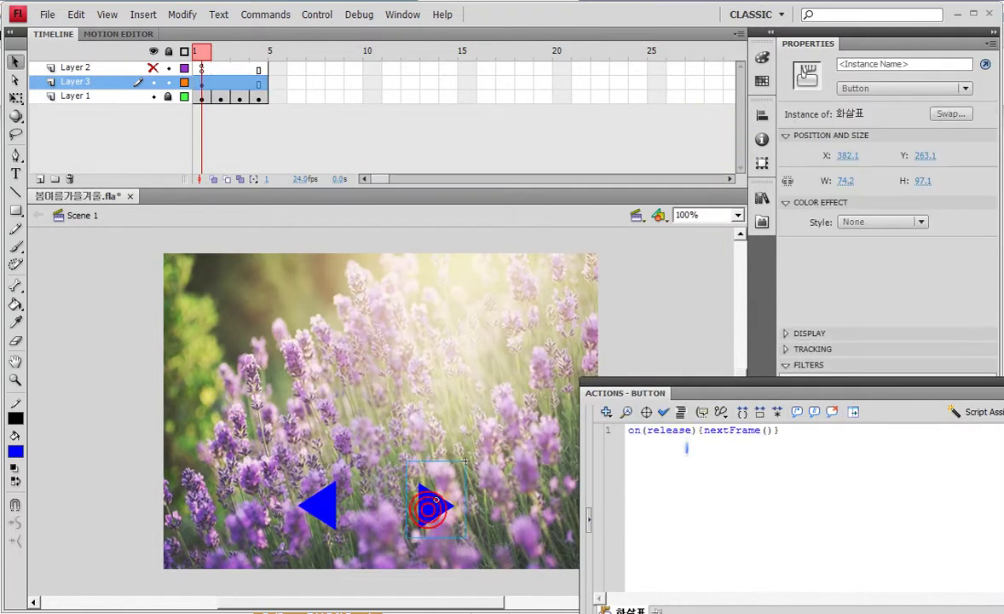
key("ctrl+a")
left_click(315, 498)
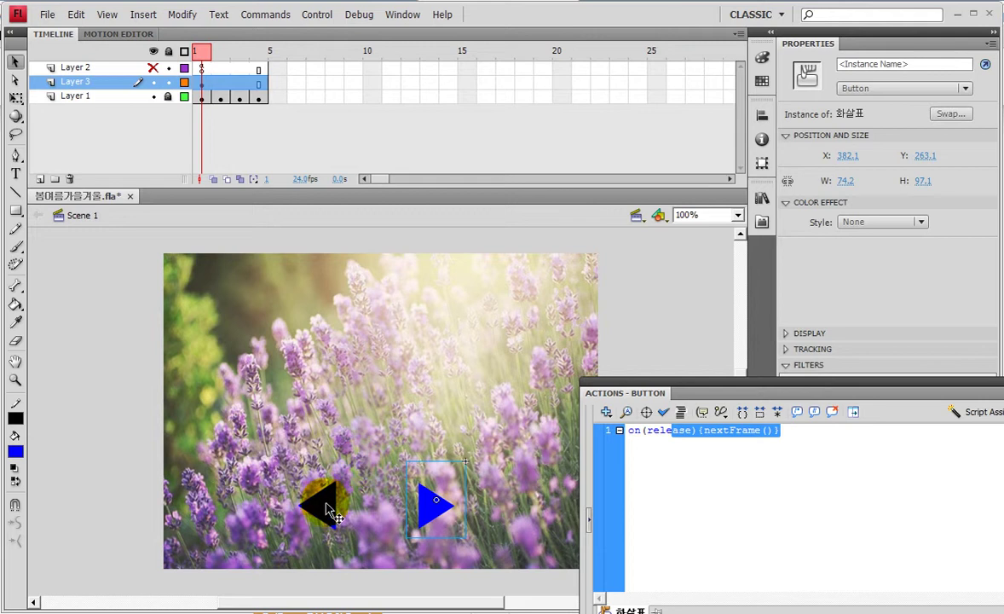
left_click(694, 458)
left_click_drag(692, 430, 757, 473)
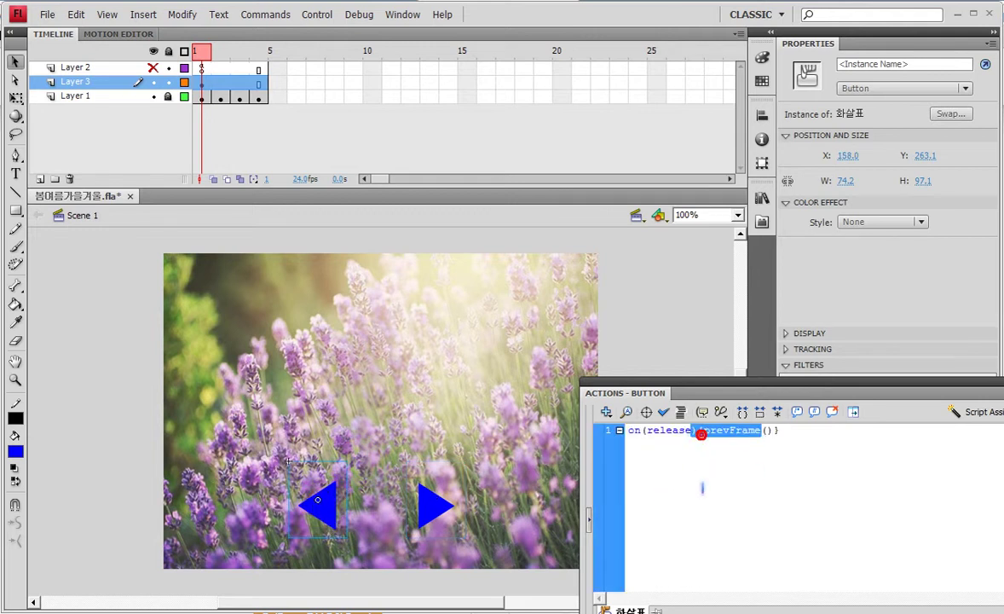
left_click(700, 473)
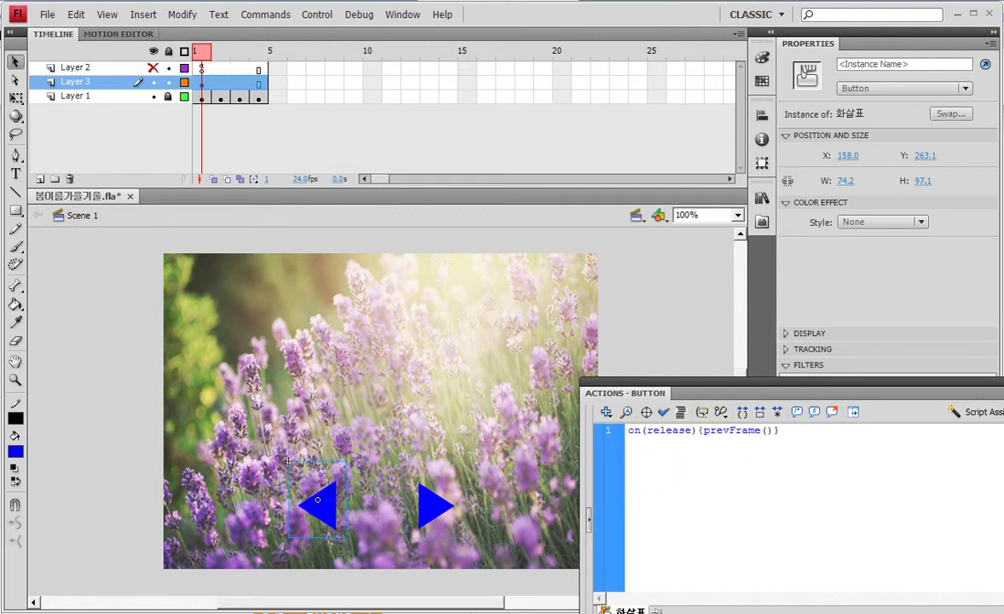